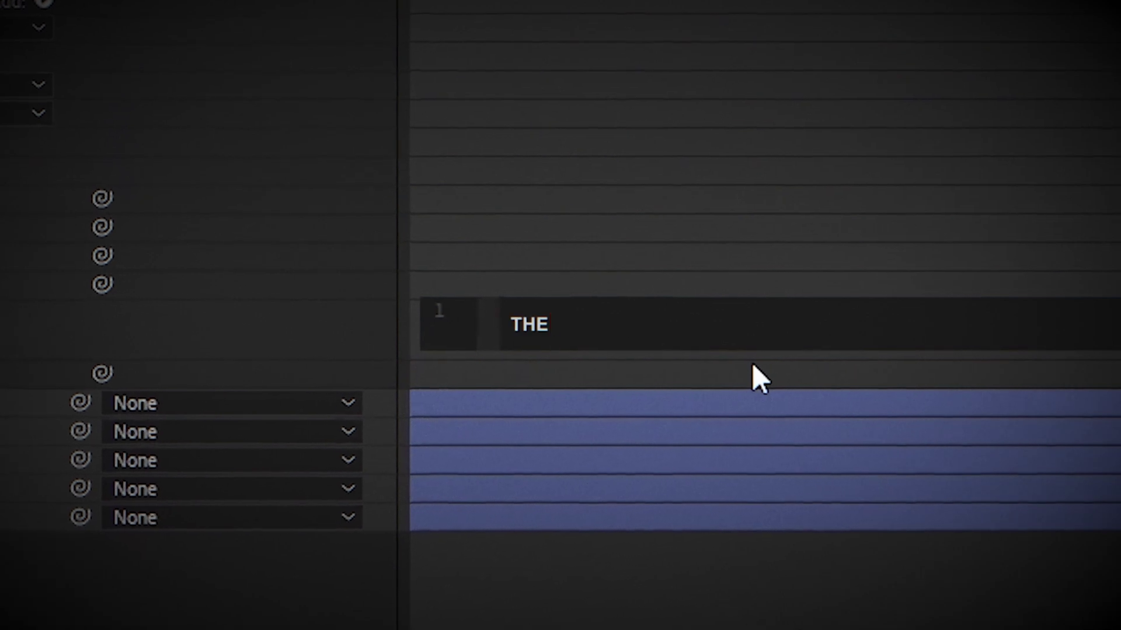
# Step: Apply a Gaussian Blur effect to the orange WIGGLE title
pyautogui.write('ONLY AE')
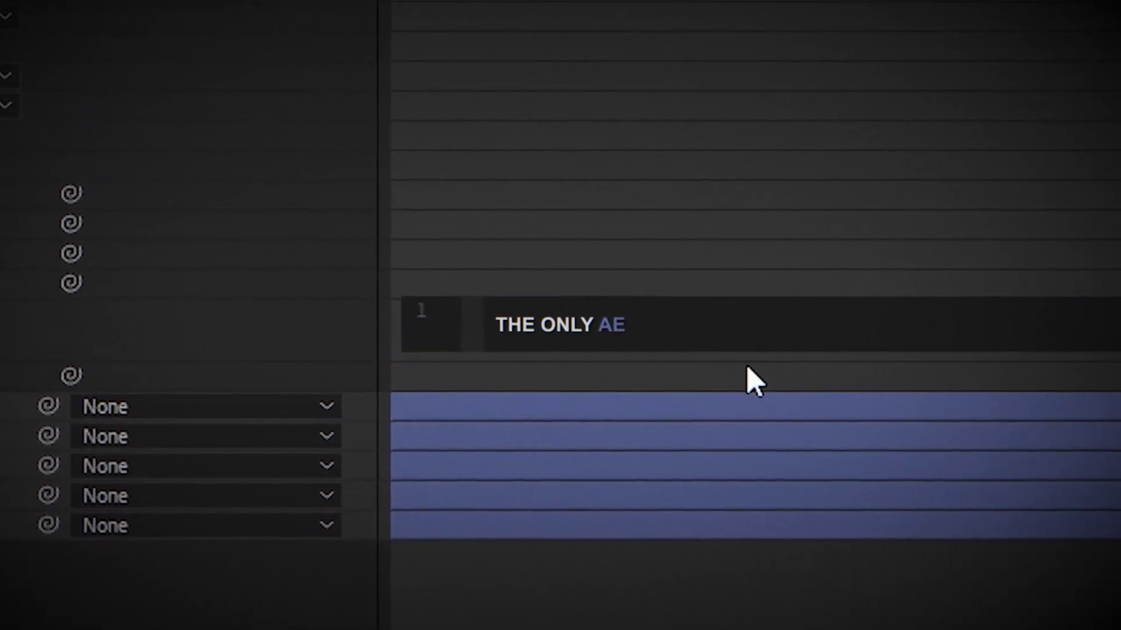
pyautogui.write(' EXPRESSION YOU SHOULD CARE ABOUT.')
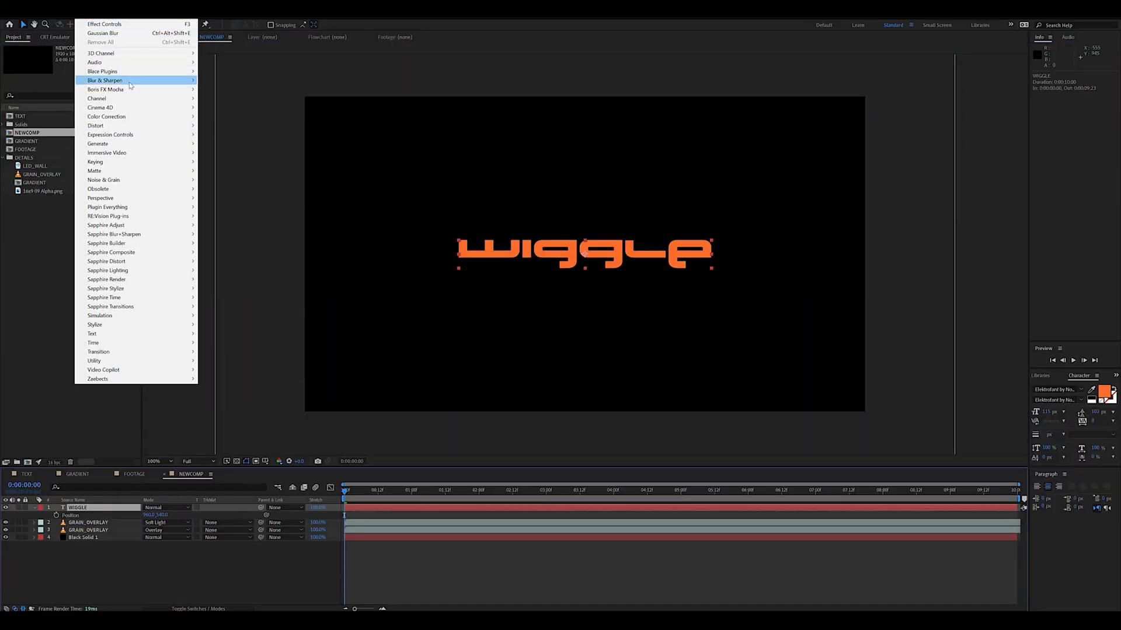
pyautogui.moveTo(135, 81)
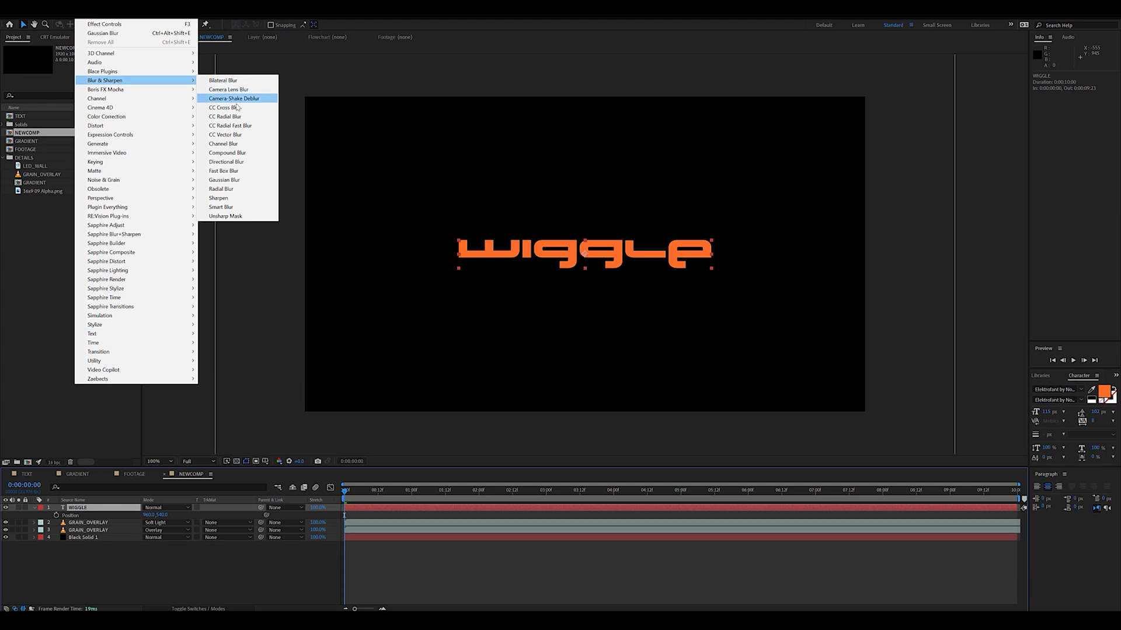
pyautogui.click(248, 180)
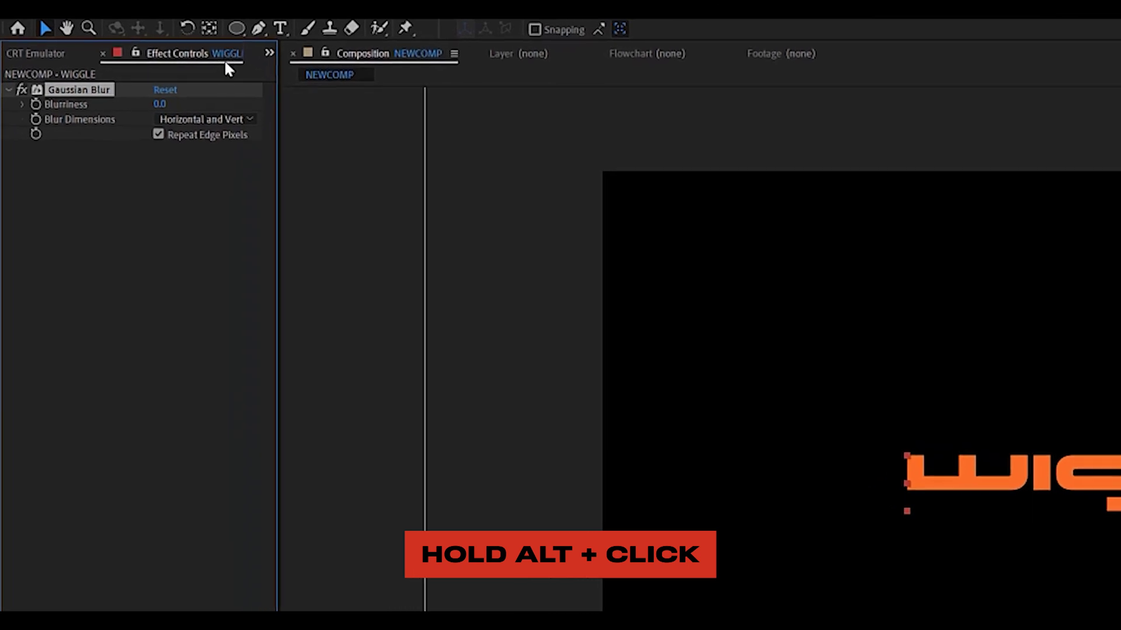
# Step: Drive the Gaussian Blur's Blurriness with wiggle(22,4) and preview the flicker
pyautogui.keyDown('alt'); pyautogui.click(35, 104); pyautogui.keyUp('alt')
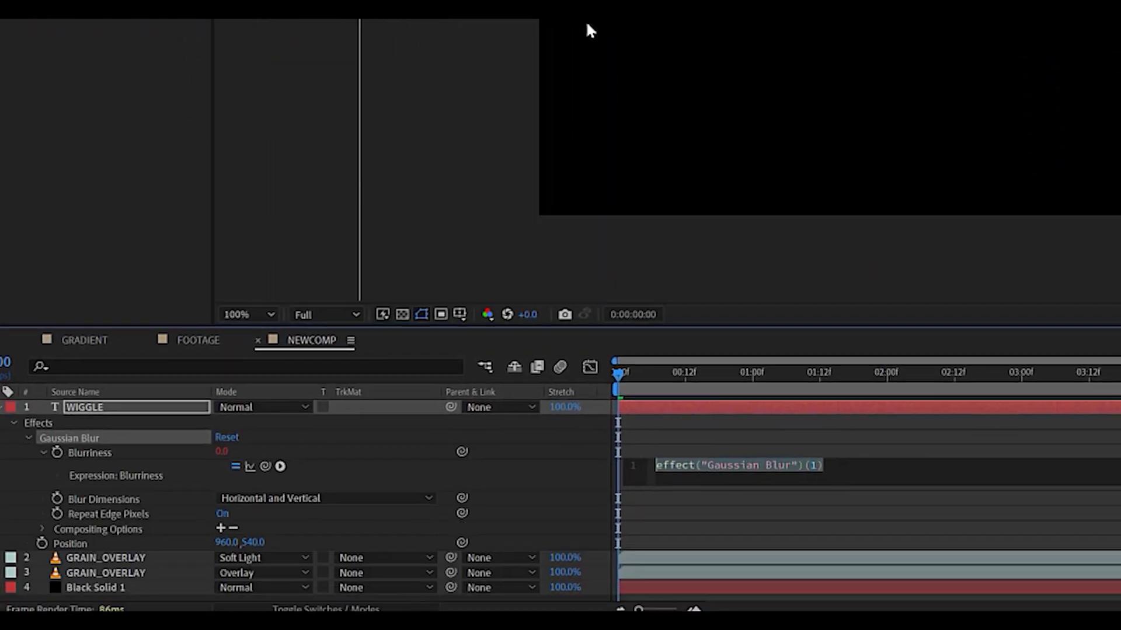
pyautogui.write('wiggle')
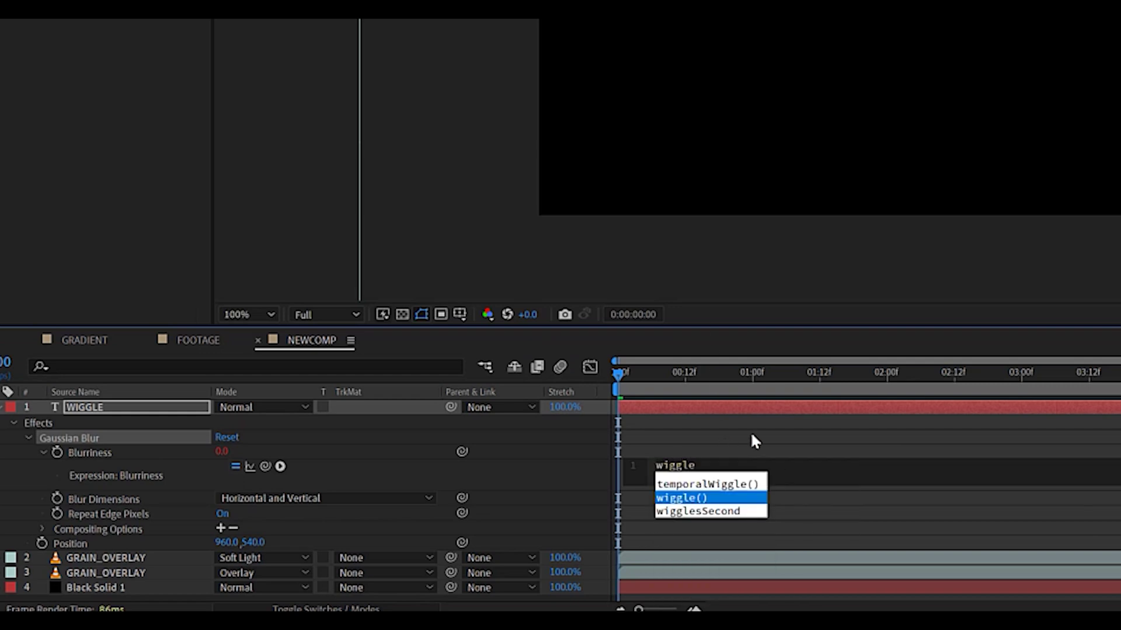
pyautogui.press('Return')
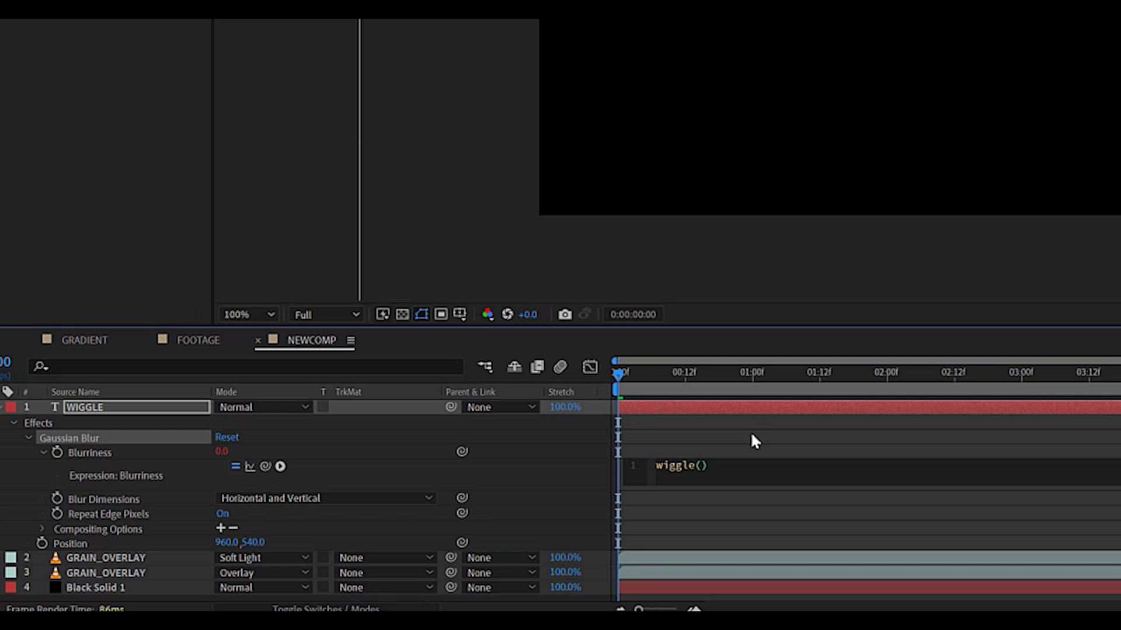
pyautogui.write('22,4')
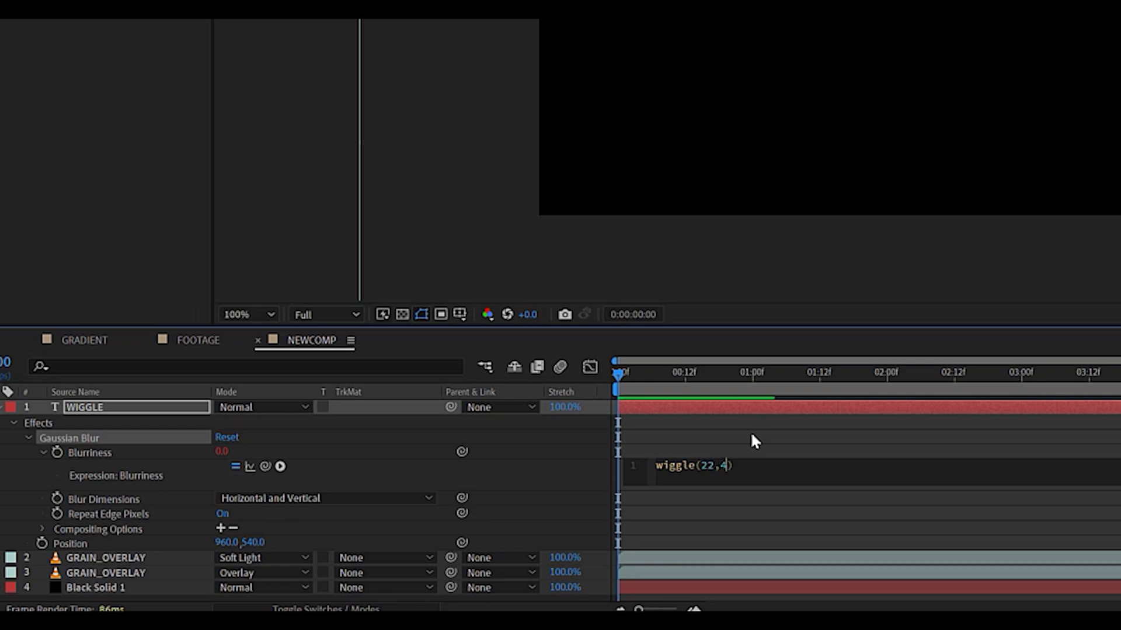
pyautogui.click(750, 432)
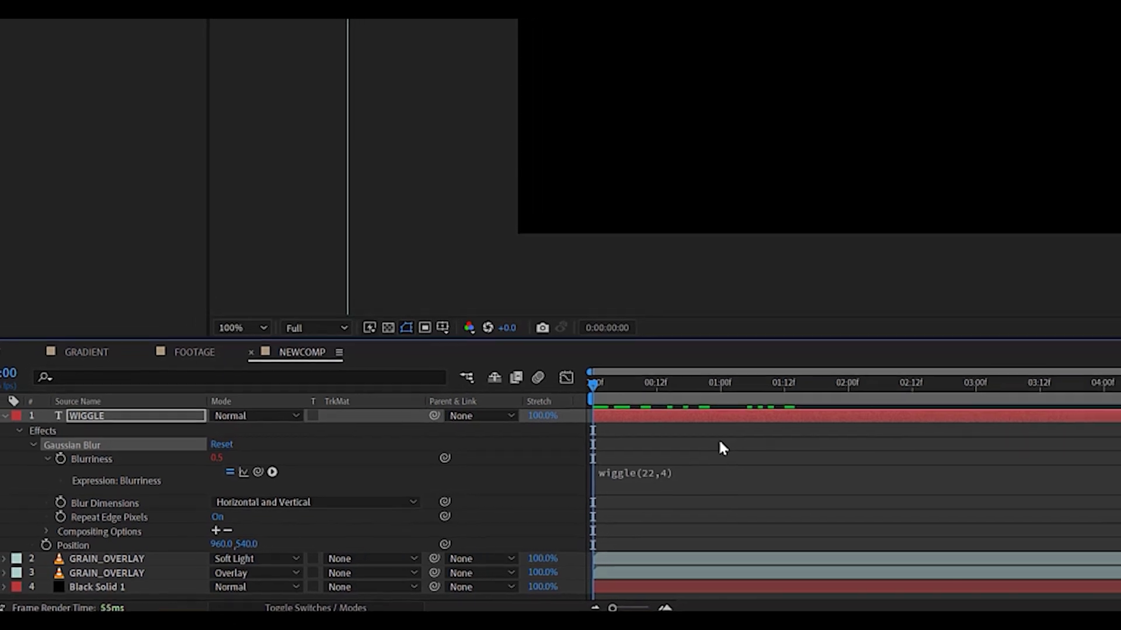
pyautogui.press('space')
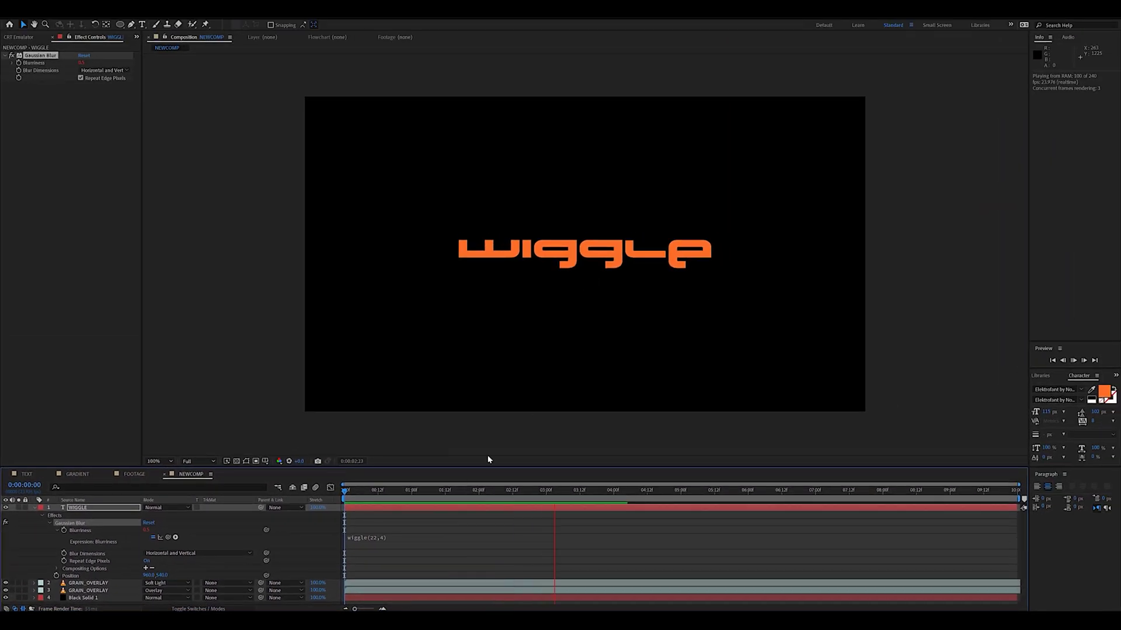
# Step: Adjust the title's blur edge setting, checking it zoomed in and out between previews
pyautogui.press('space')
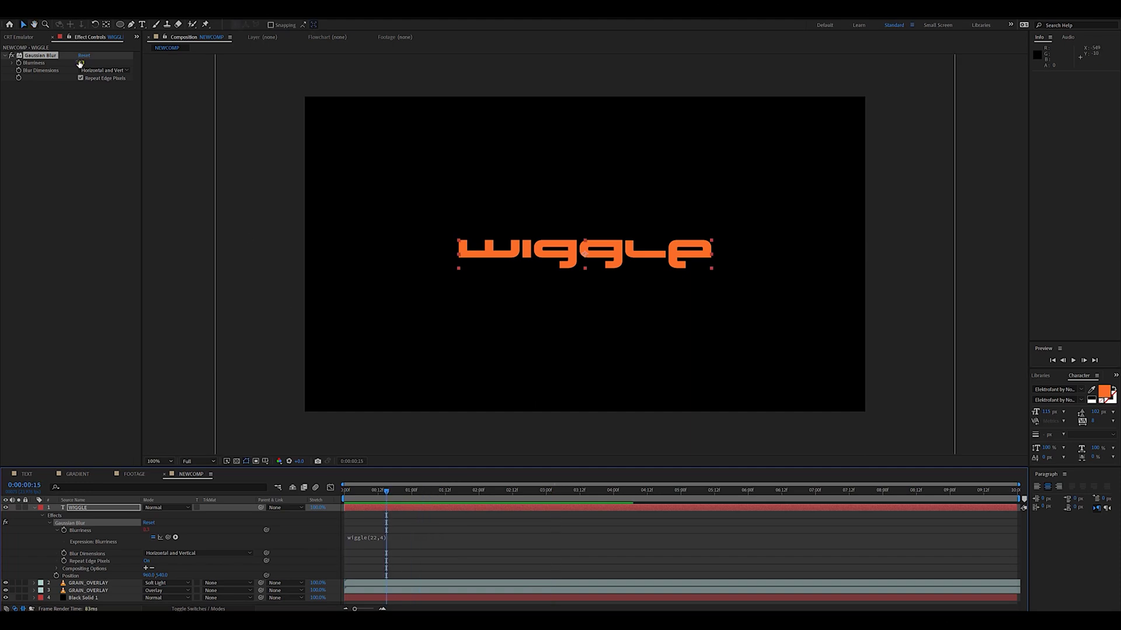
pyautogui.click(80, 64)
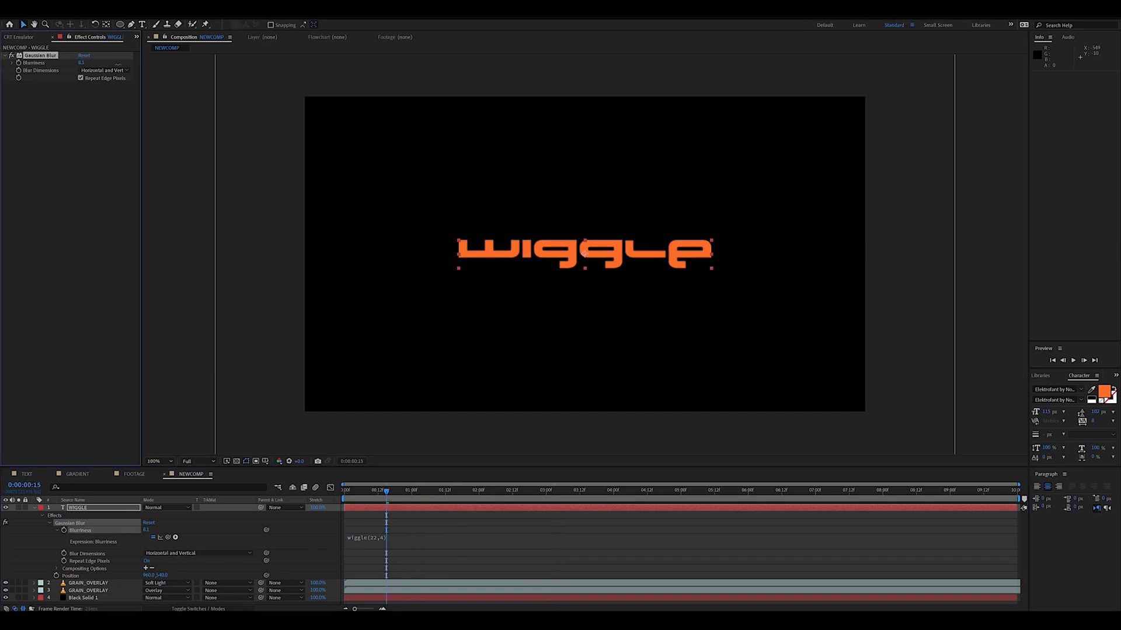
pyautogui.press('.')
pyautogui.press('.')
pyautogui.press('.')
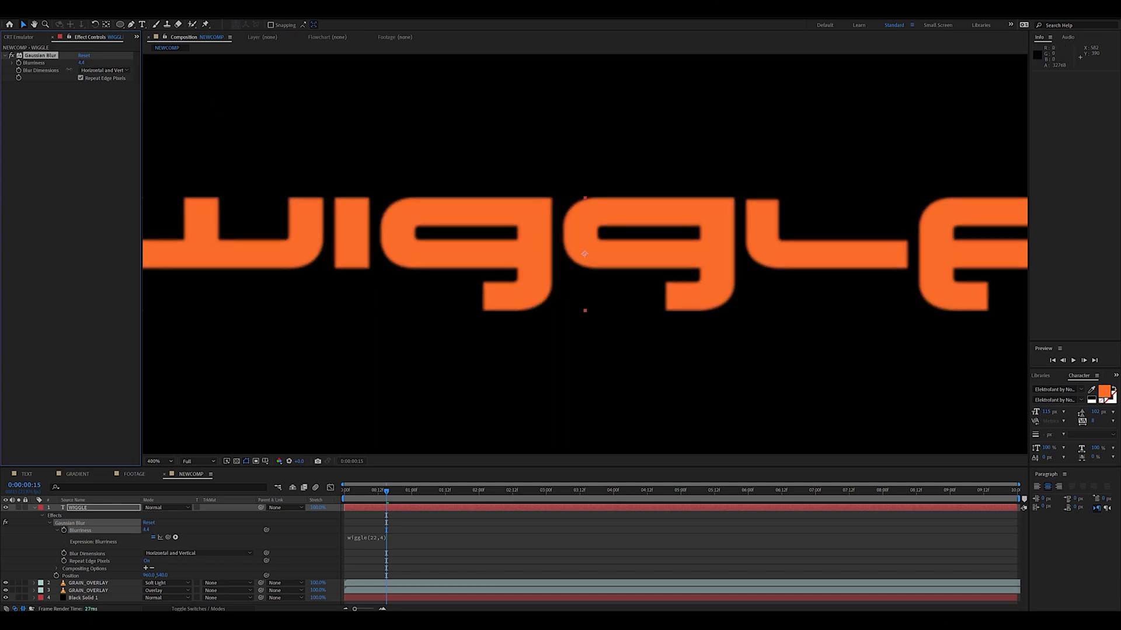
pyautogui.press(',')
pyautogui.press(',')
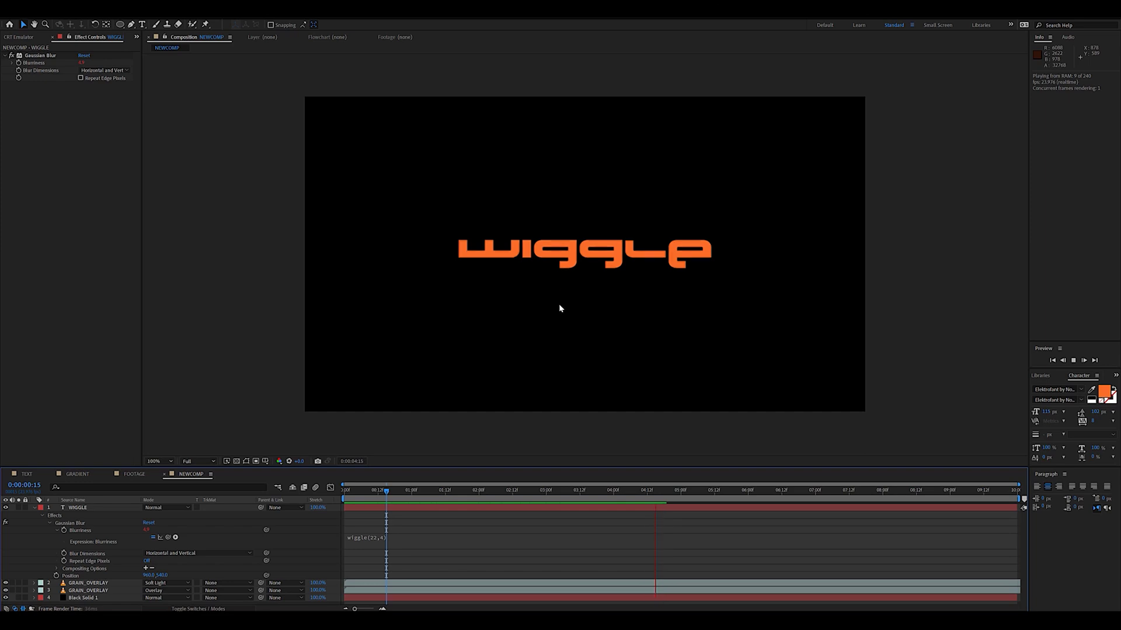
pyautogui.press('space')
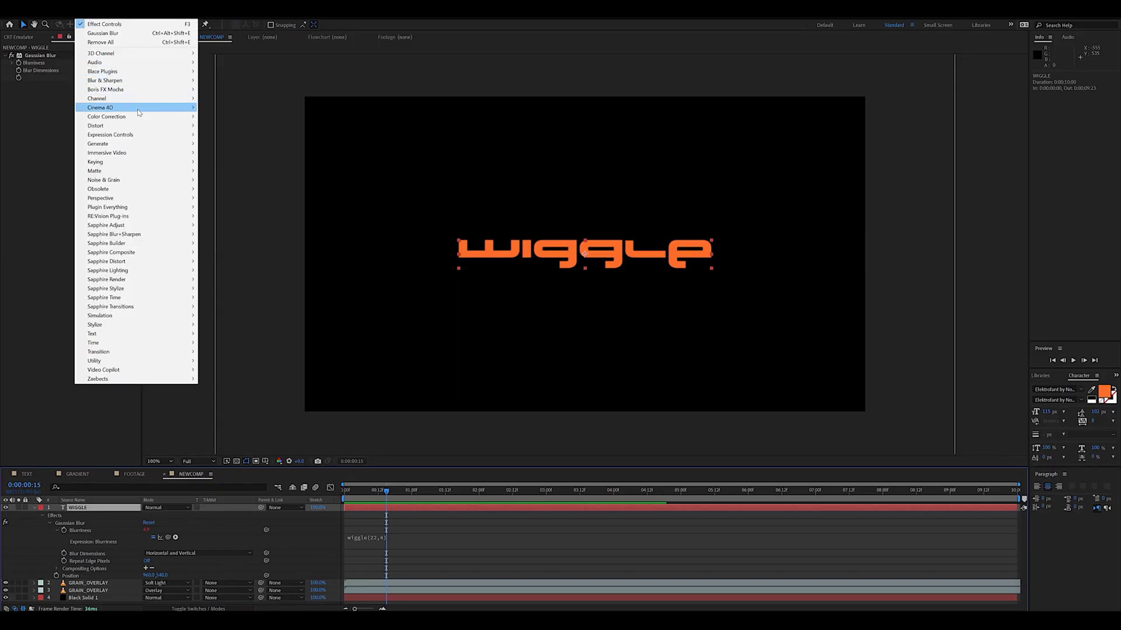
# Step: Add an Exposure effect to the WIGGLE title with its Exposure driven by wiggle(22,0.4)
pyautogui.moveTo(116, 116)
pyautogui.click(228, 297)
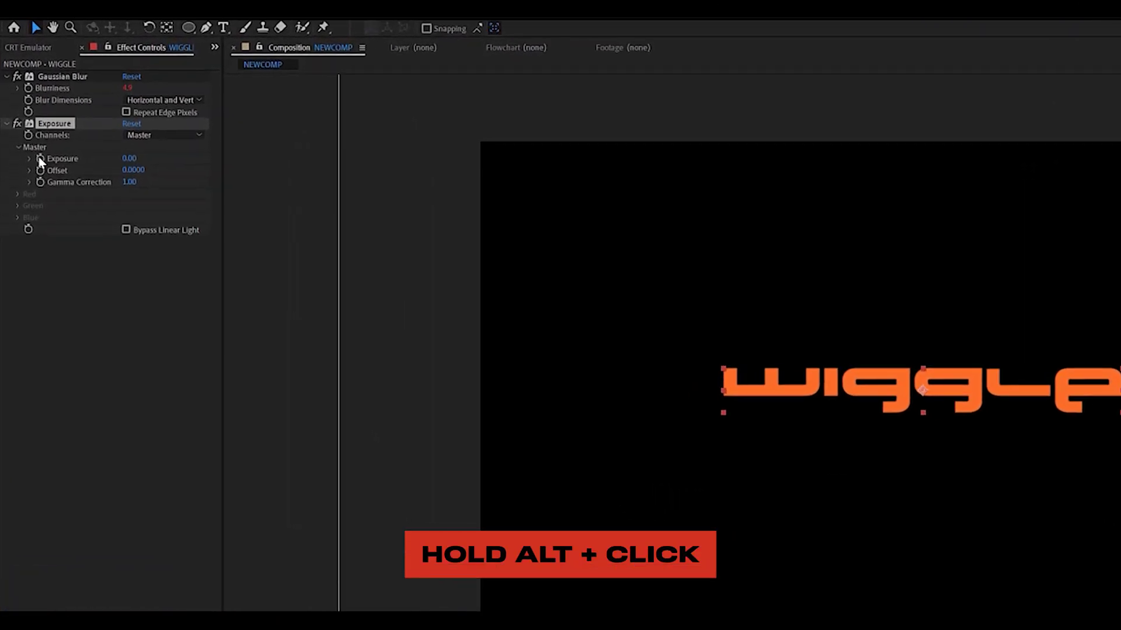
pyautogui.keyDown('alt'); pyautogui.click(45, 179); pyautogui.keyUp('alt')
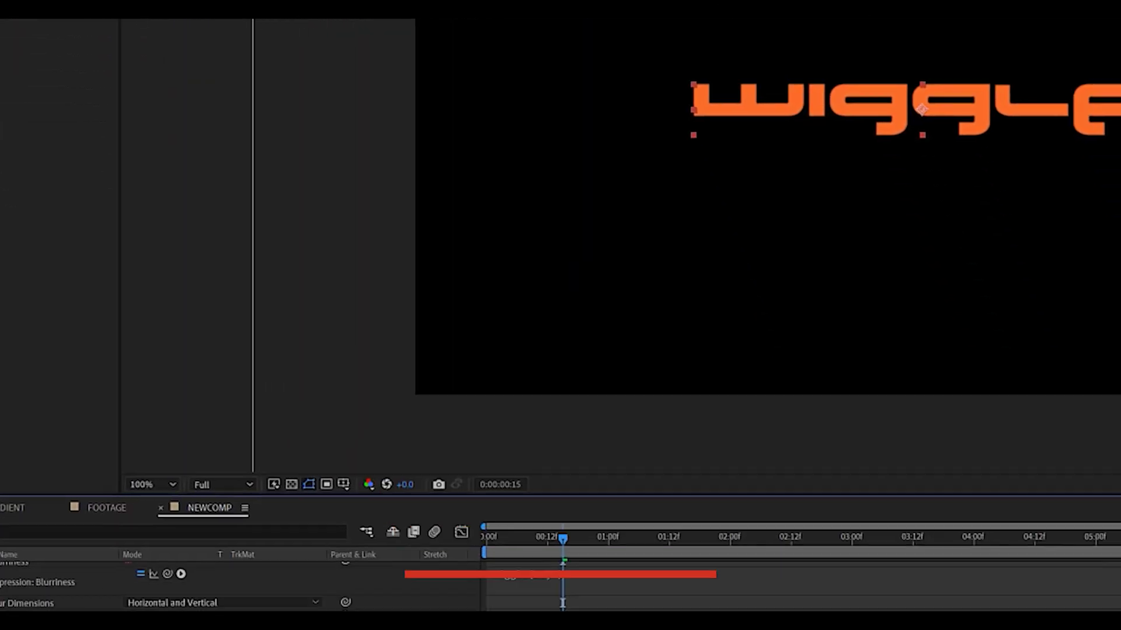
pyautogui.write('wiggle')
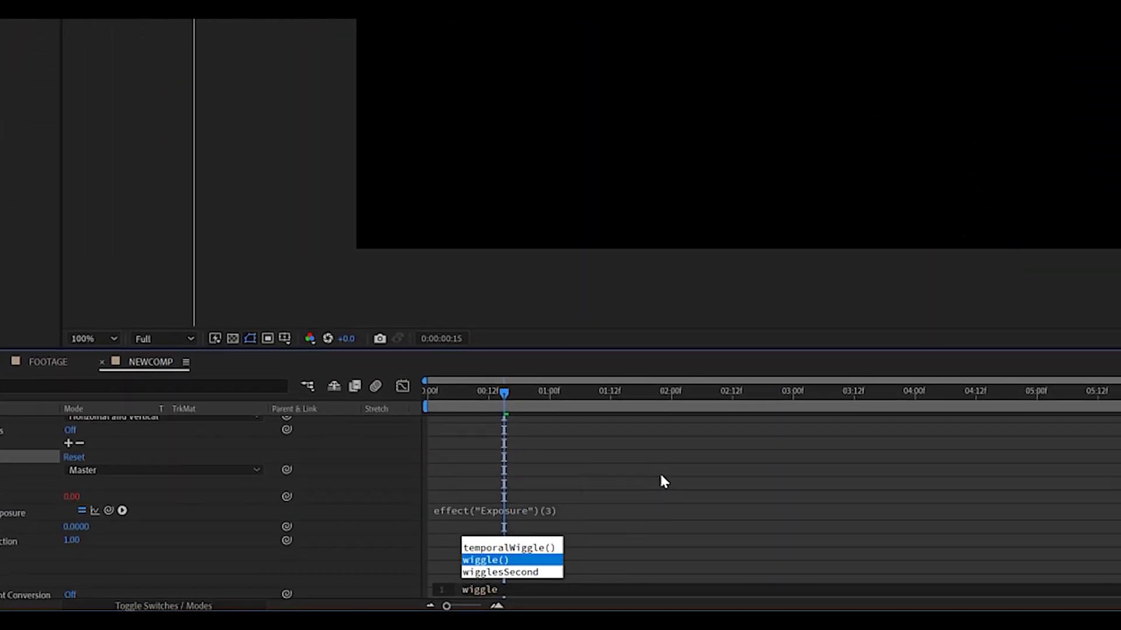
pyautogui.press('Return')
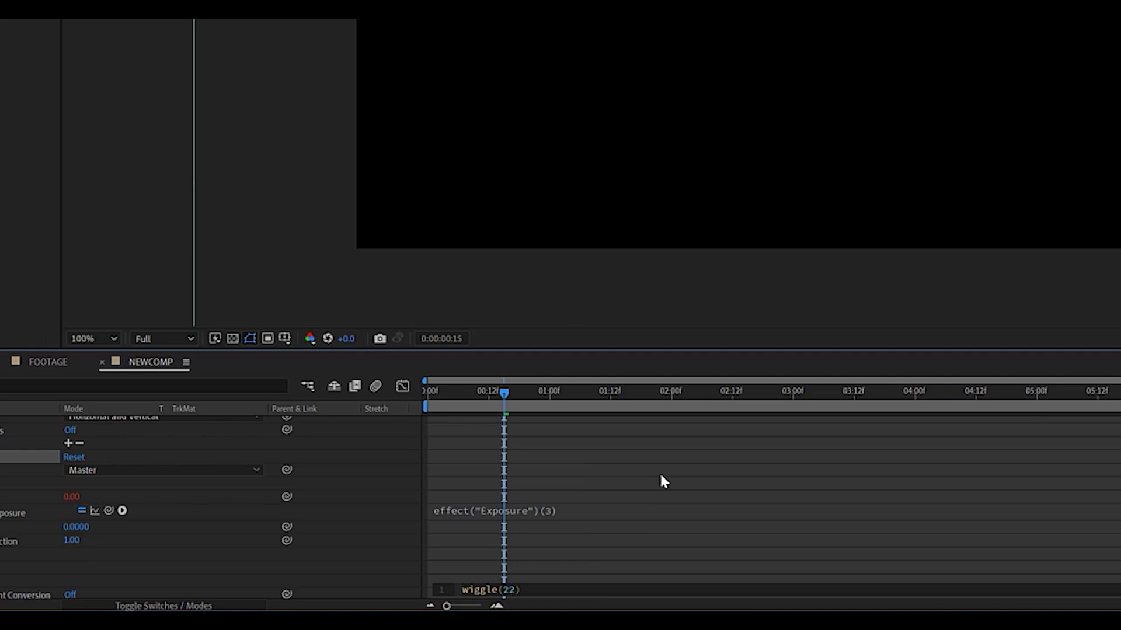
pyautogui.write('22,0.4')
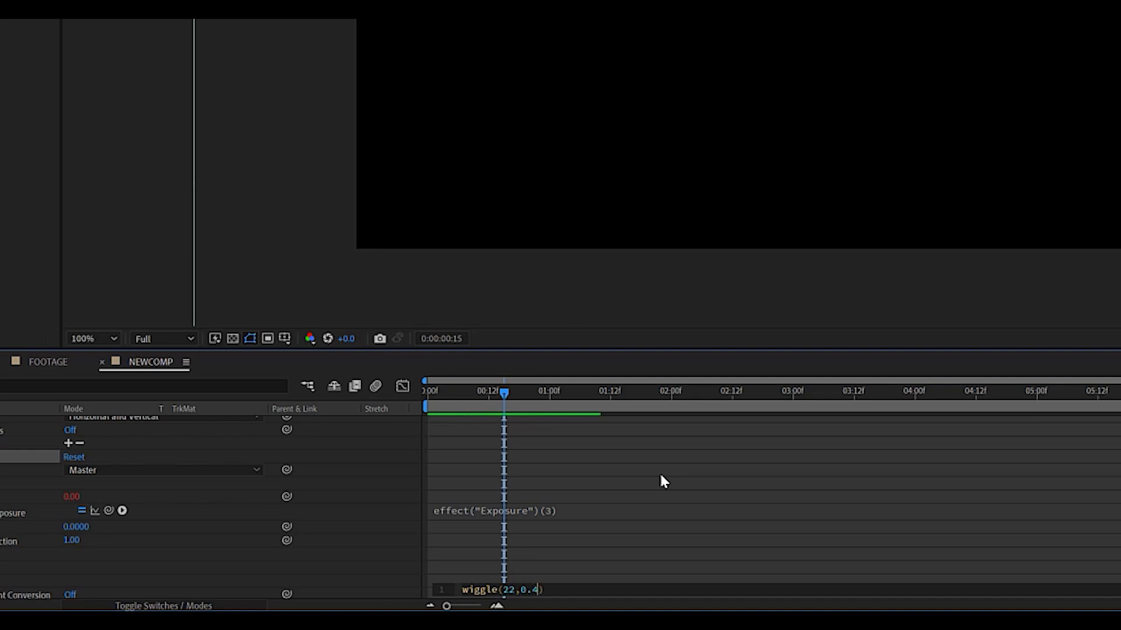
pyautogui.click(663, 481)
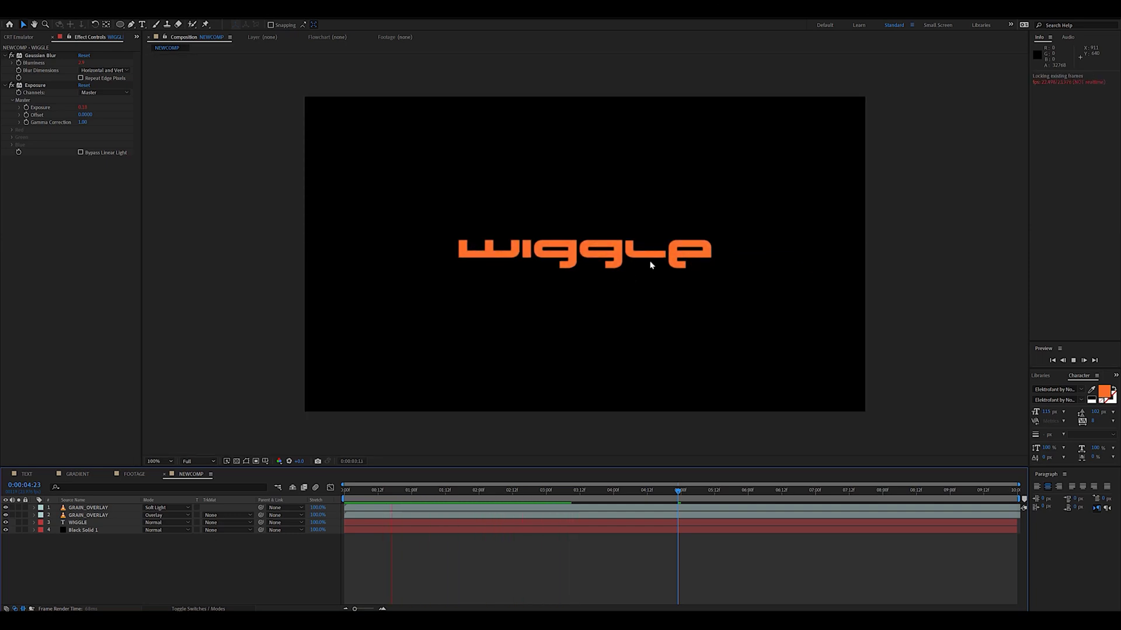
# Step: Select the WIGGLE layer, then go to the GRADIENT composition's Adjustment Layer 4
pyautogui.click(651, 265)
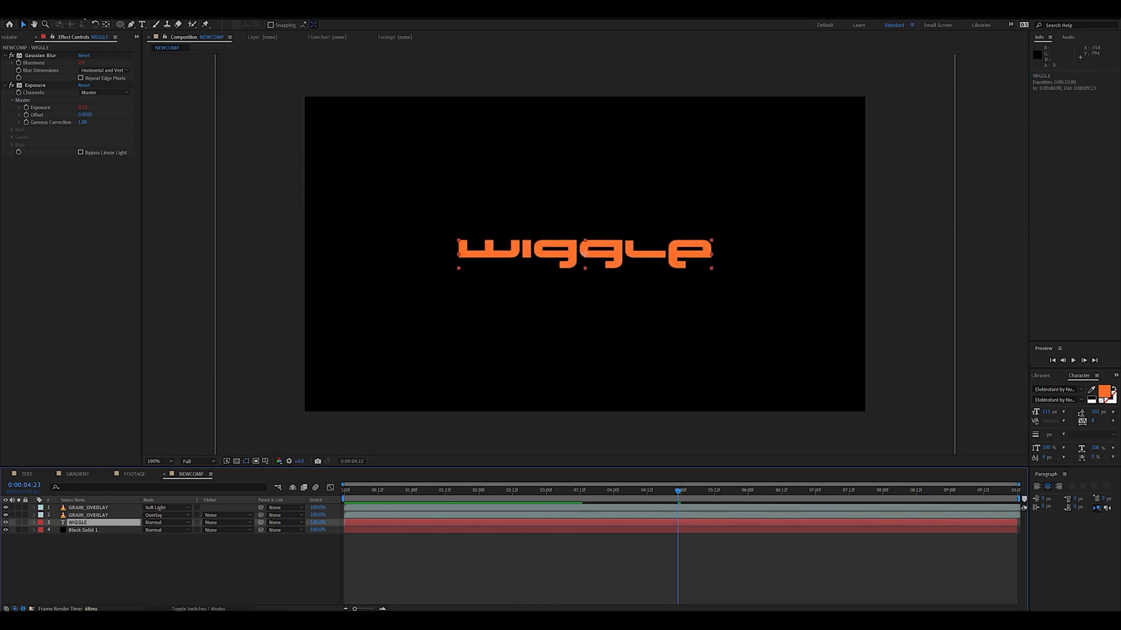
pyautogui.rightClick(74, 385)
pyautogui.click(228, 209)
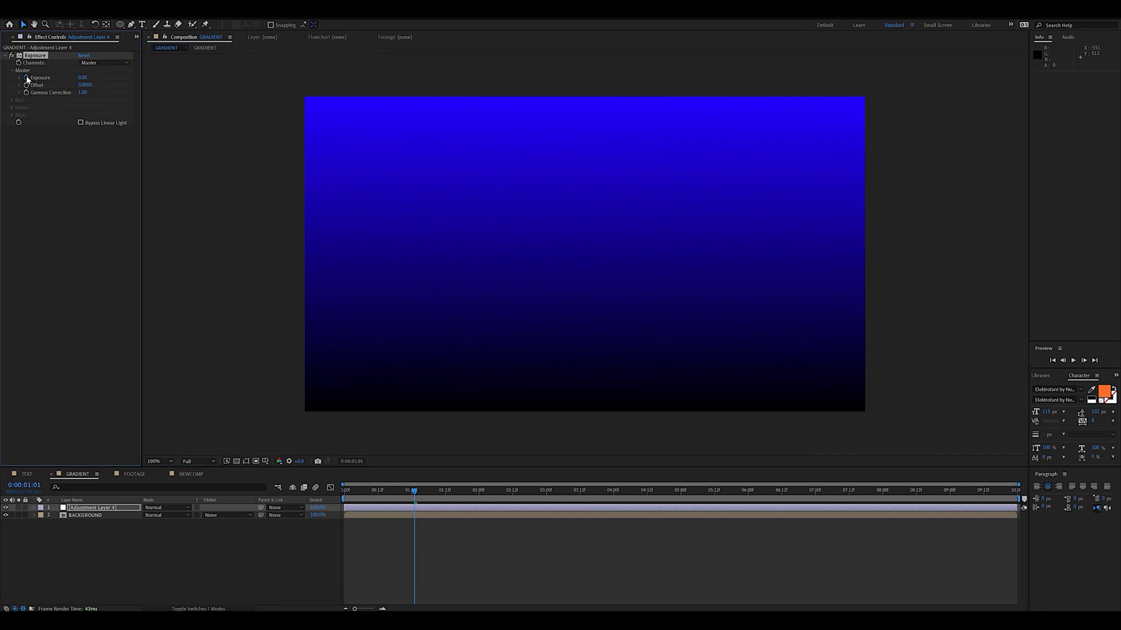
# Step: Give Adjustment Layer 4's Exposure a wiggle(22,0.4) expression, fixing the stray-period syntax error
pyautogui.write('wiggle()')
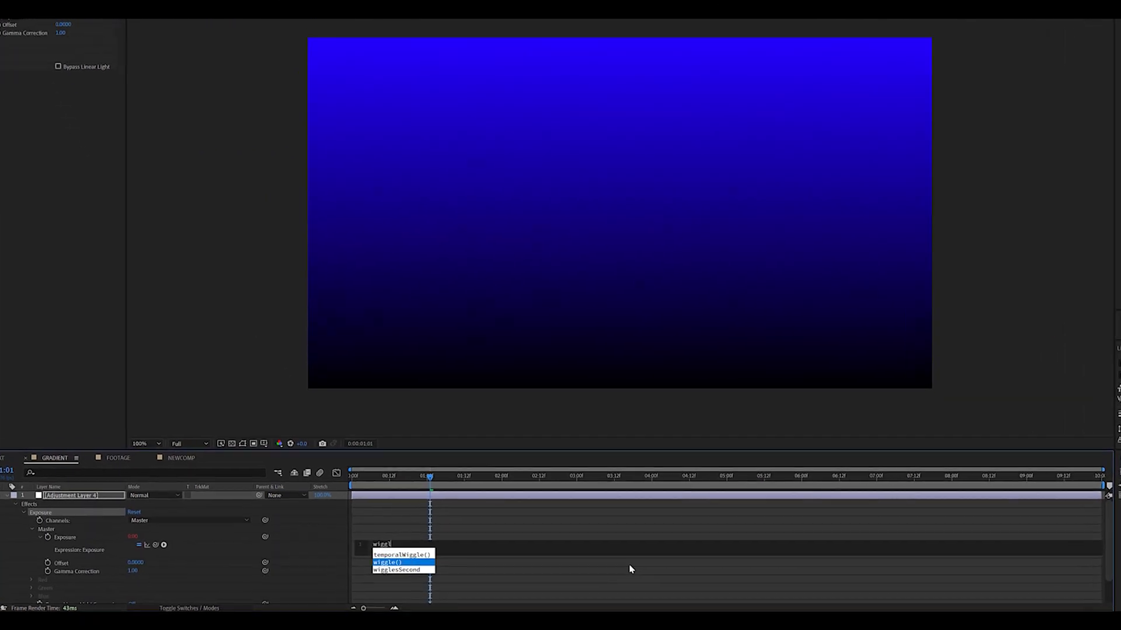
pyautogui.write('0.4)')
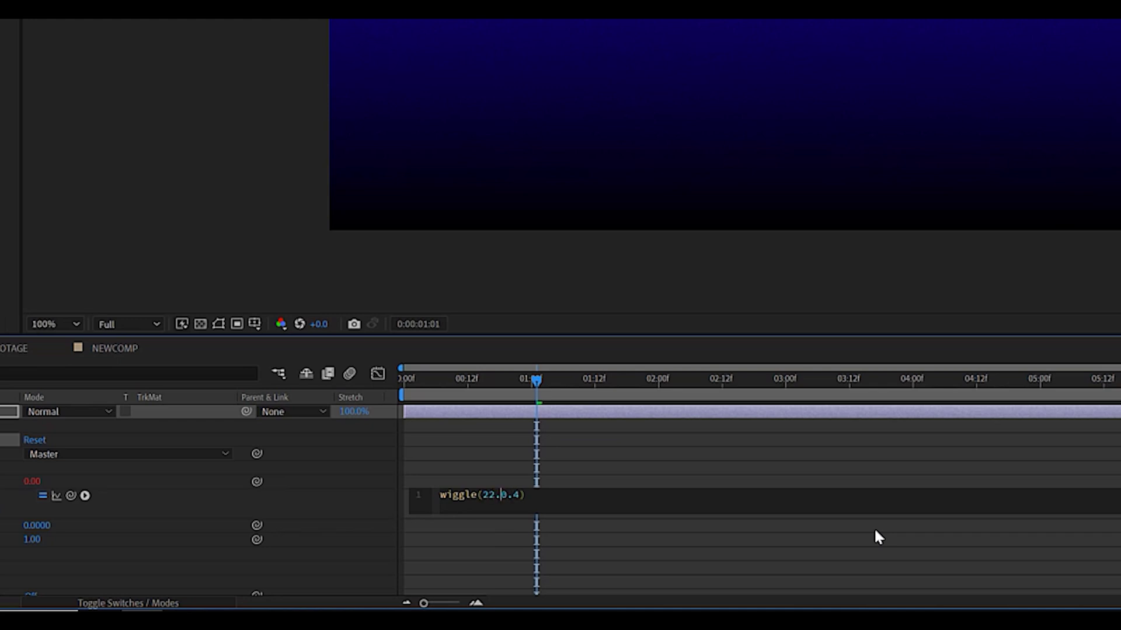
pyautogui.click(875, 532)
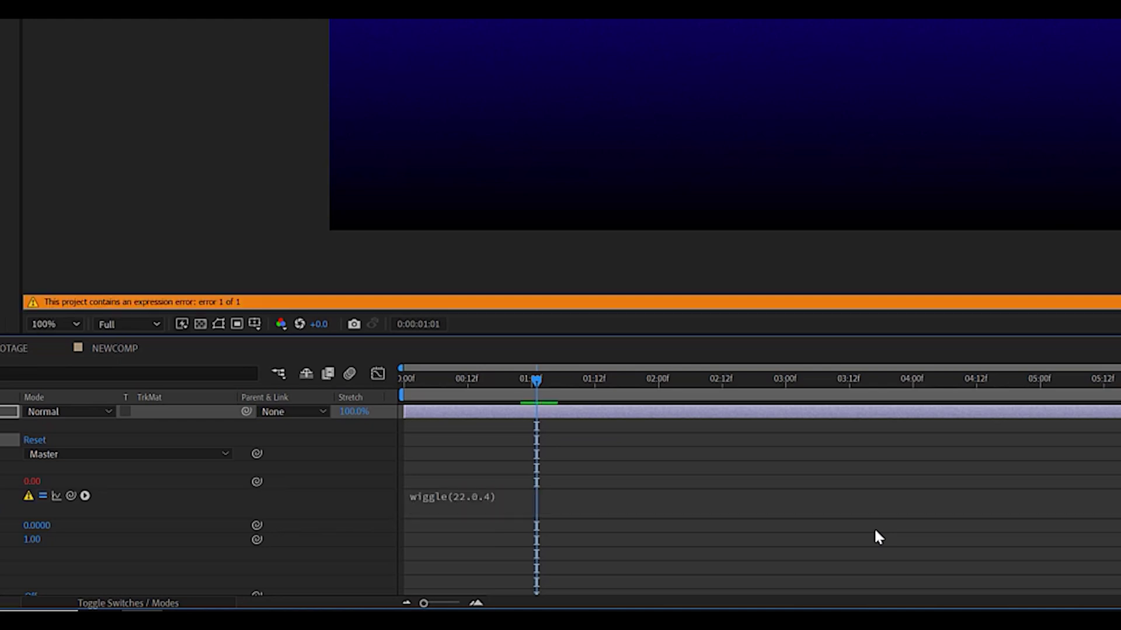
pyautogui.click(472, 503)
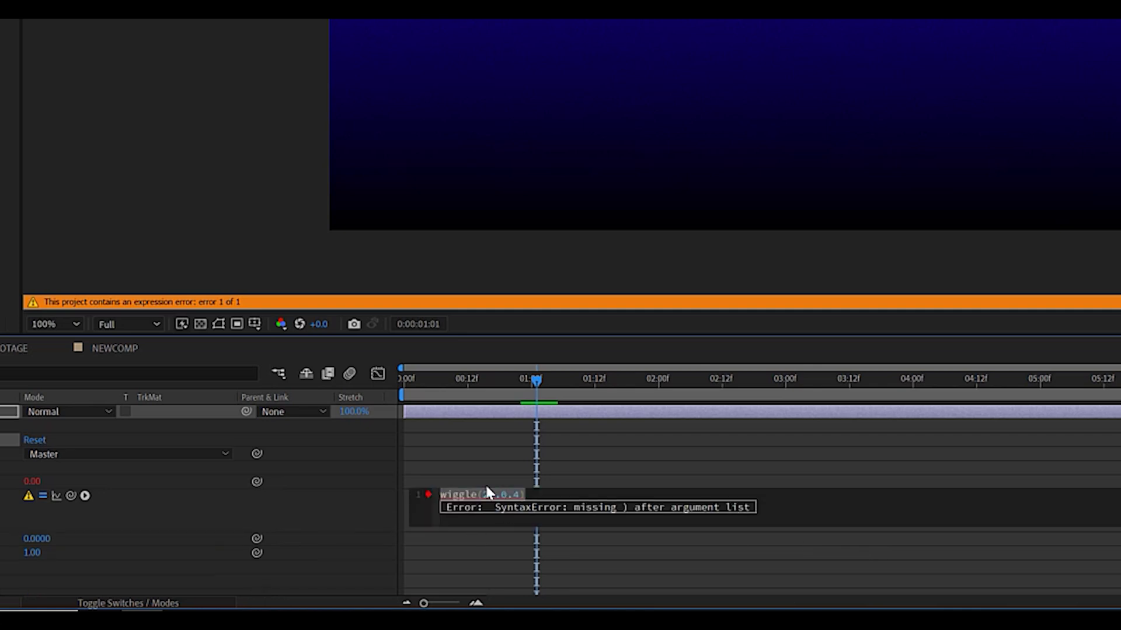
pyautogui.click(471, 495)
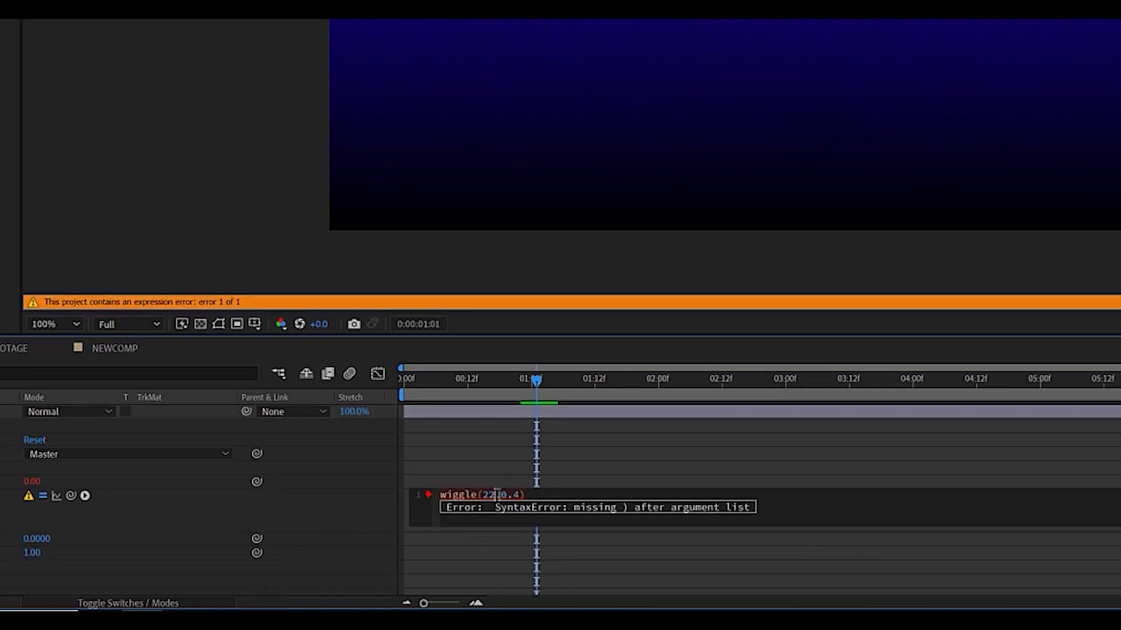
pyautogui.press('BackSpace')
pyautogui.write(',')
pyautogui.click(628, 471)
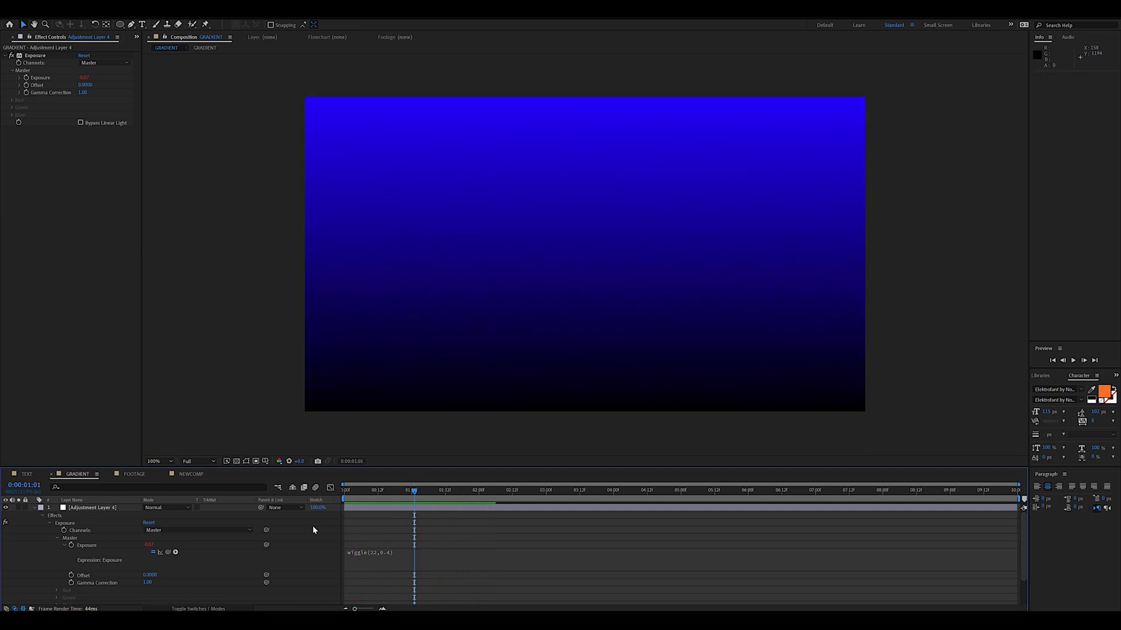
# Step: Mask the upper half of the gradient with a feathered rectangular mask
pyautogui.hotkey('ctrl', '`')
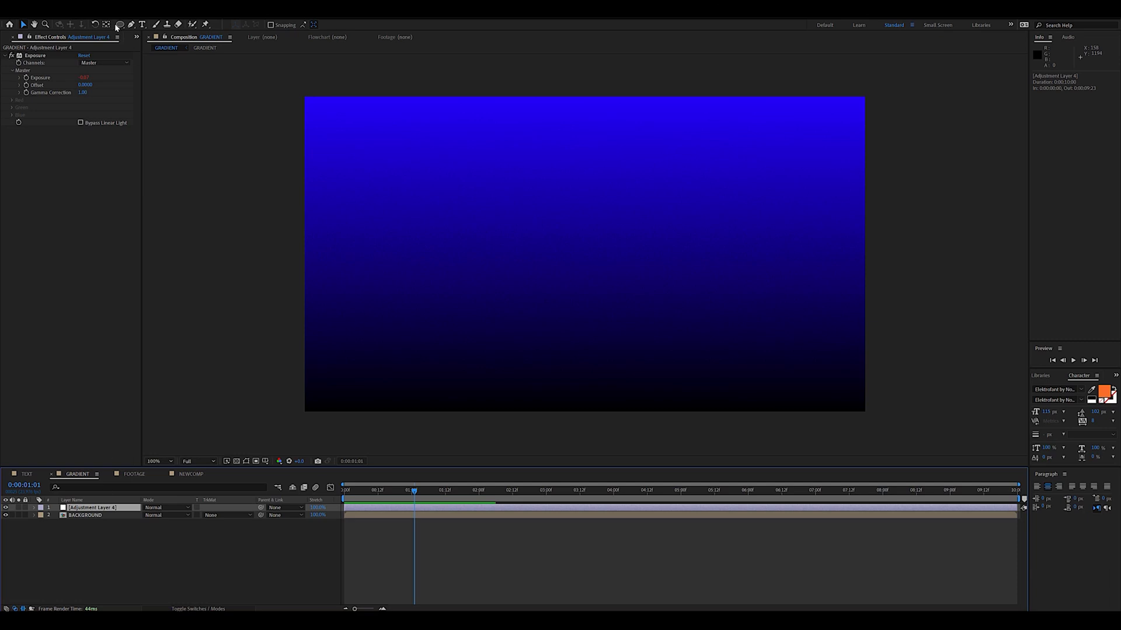
pyautogui.moveTo(118, 25); pyautogui.dragTo(143, 35)
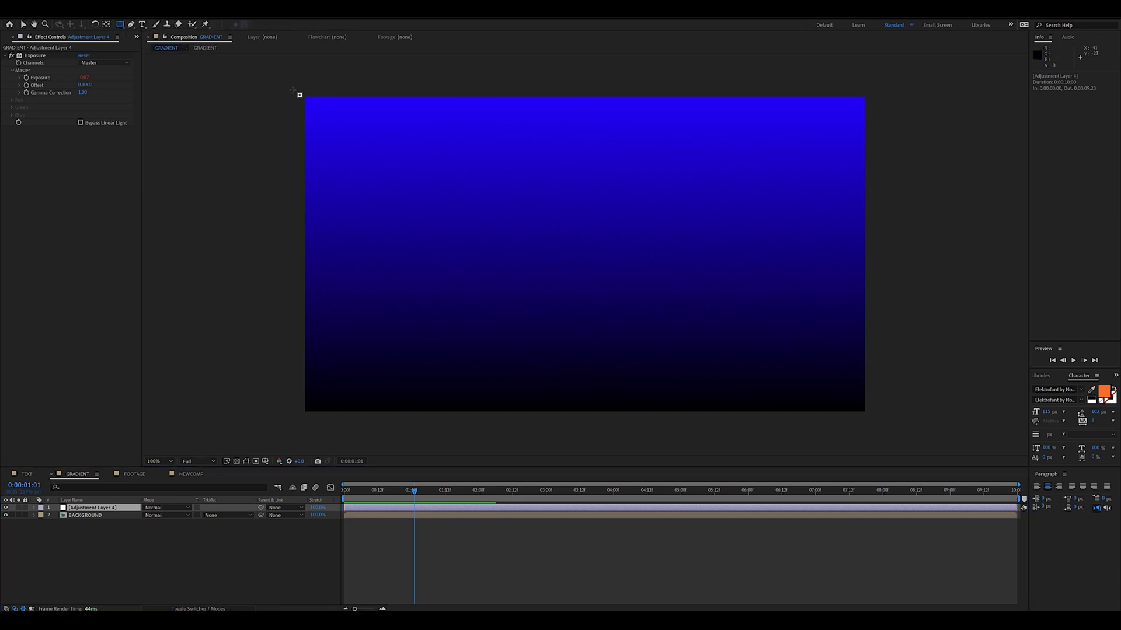
pyautogui.moveTo(293, 90); pyautogui.dragTo(877, 257)
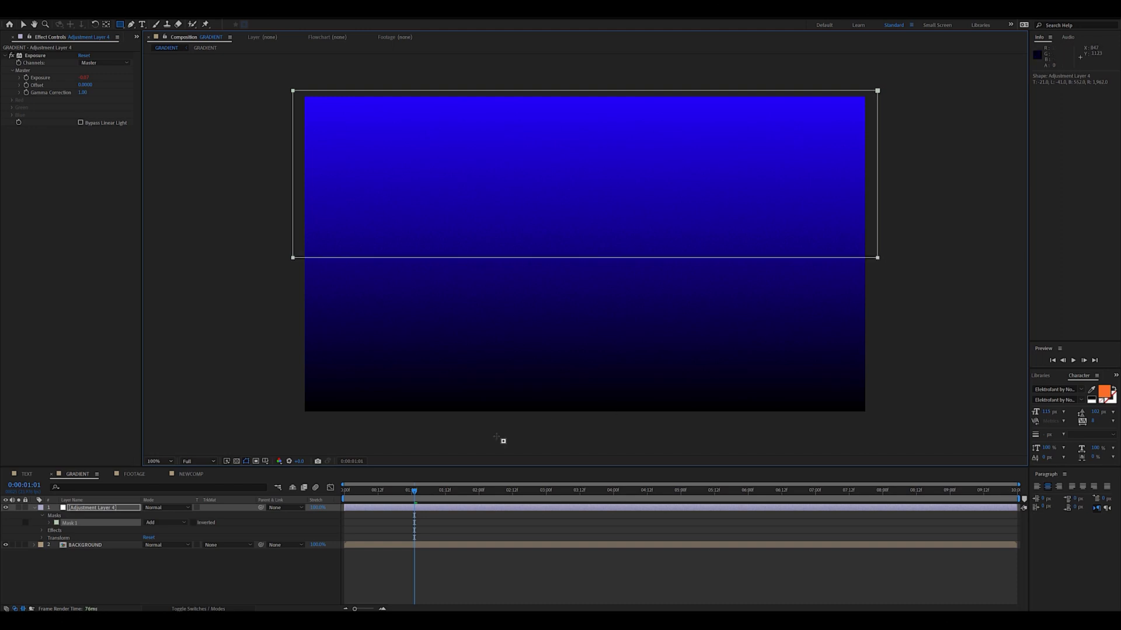
pyautogui.click(50, 523)
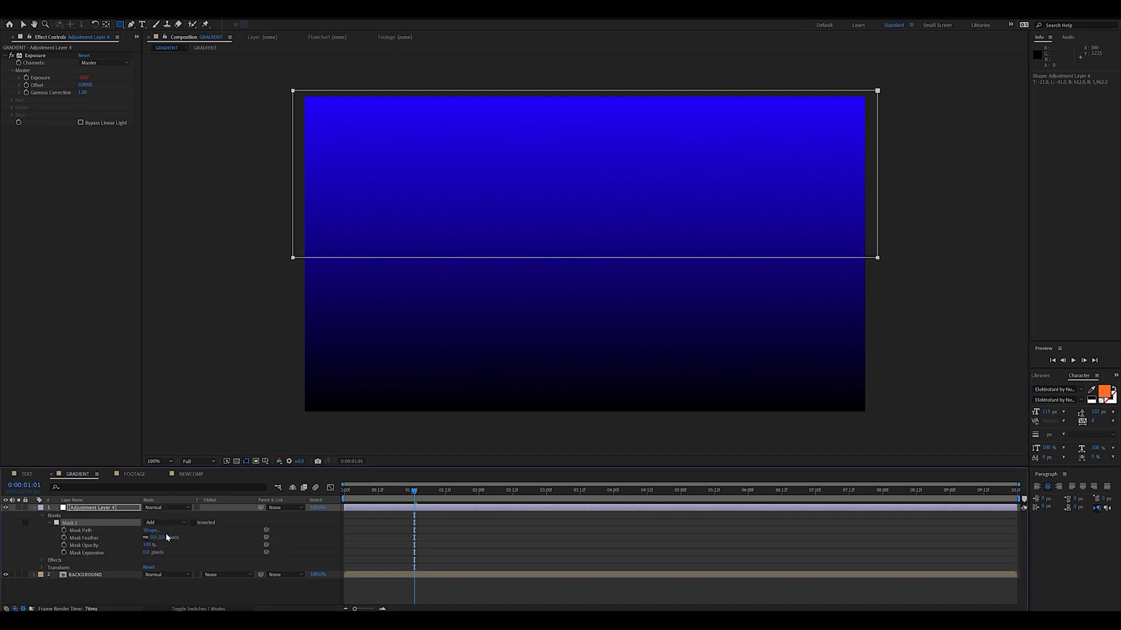
pyautogui.click(166, 538)
# Step: Duplicate the masked adjustment layer, reveal the copy's mask, and preview the gradient flicker
pyautogui.click(111, 509)
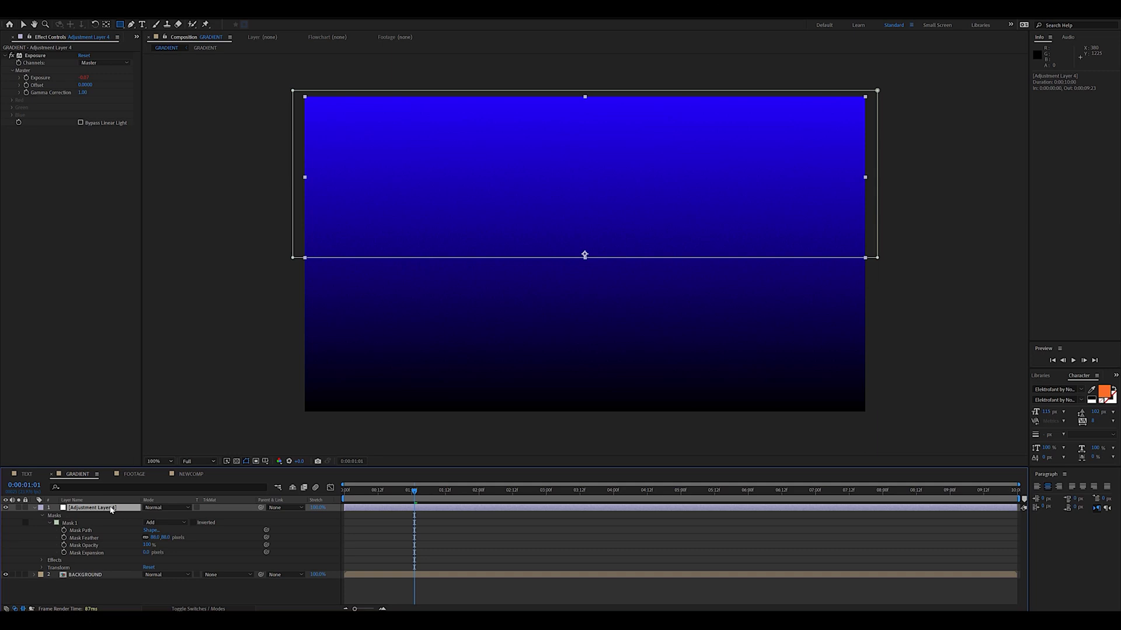
pyautogui.hotkey('ctrl', 'v')
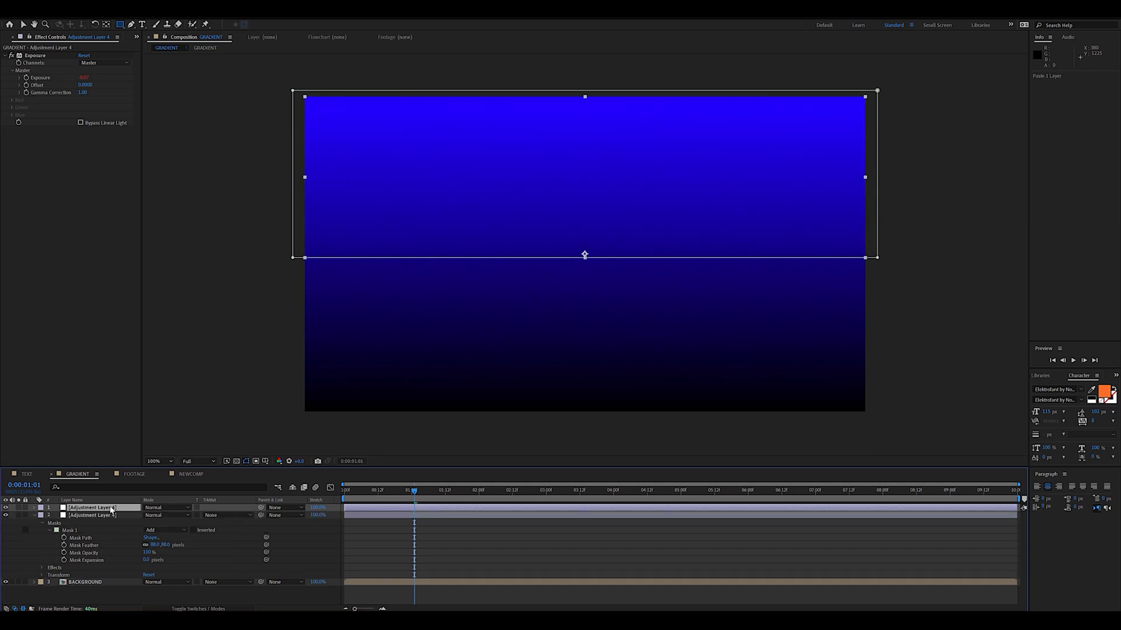
pyautogui.press('m')
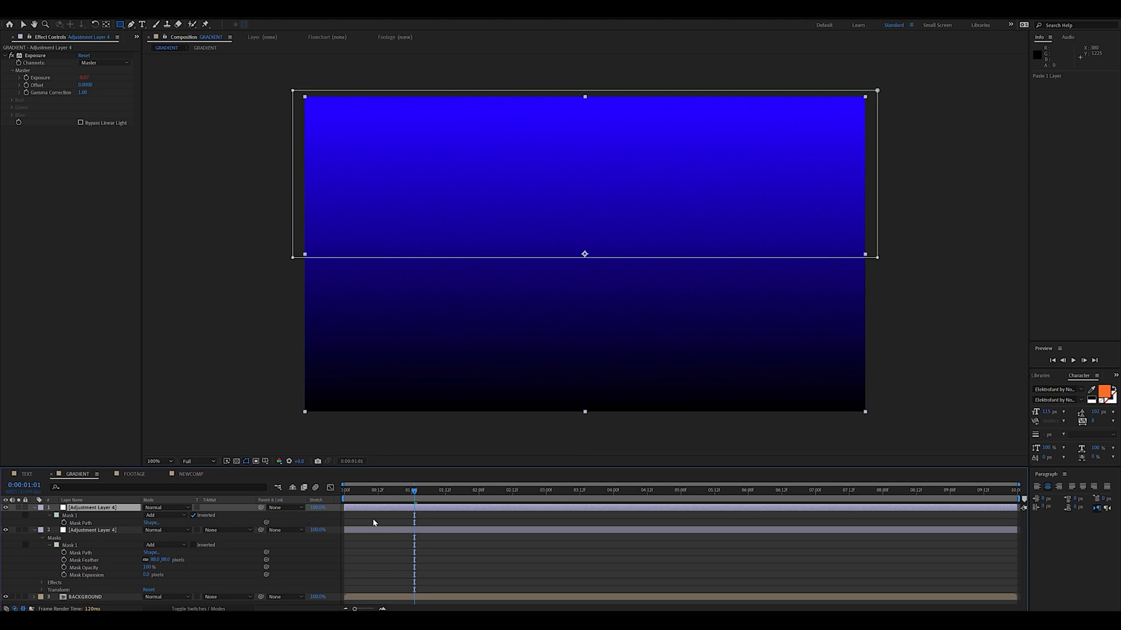
pyautogui.press('space')
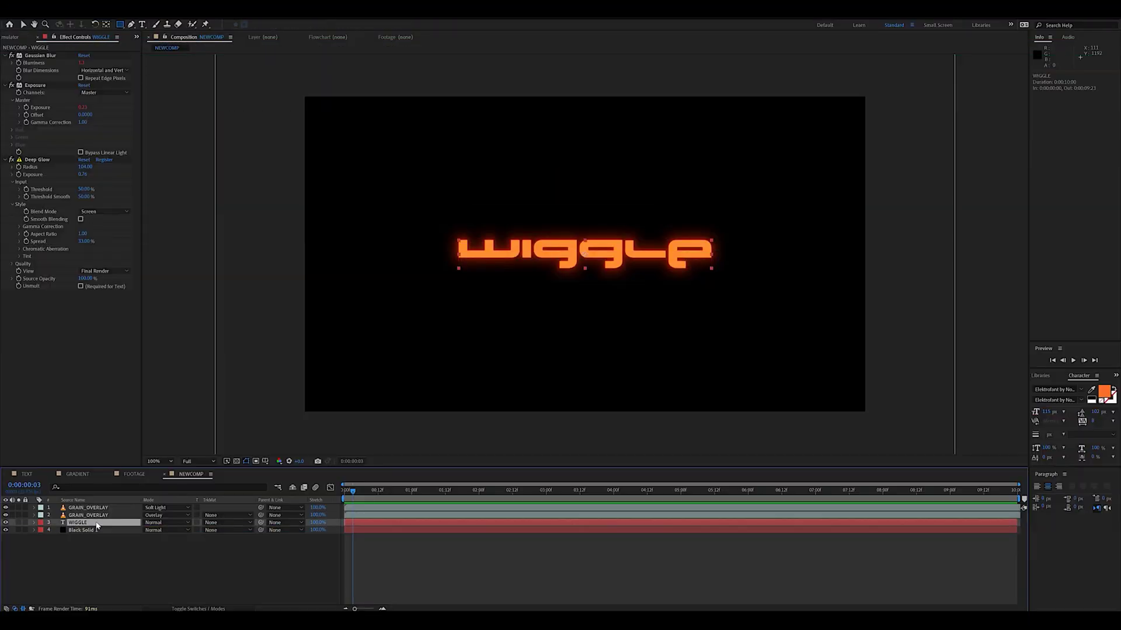
# Step: Separate the WIGGLE title's Position into X Position 960.0 and Y Position 540.0
pyautogui.press('p')
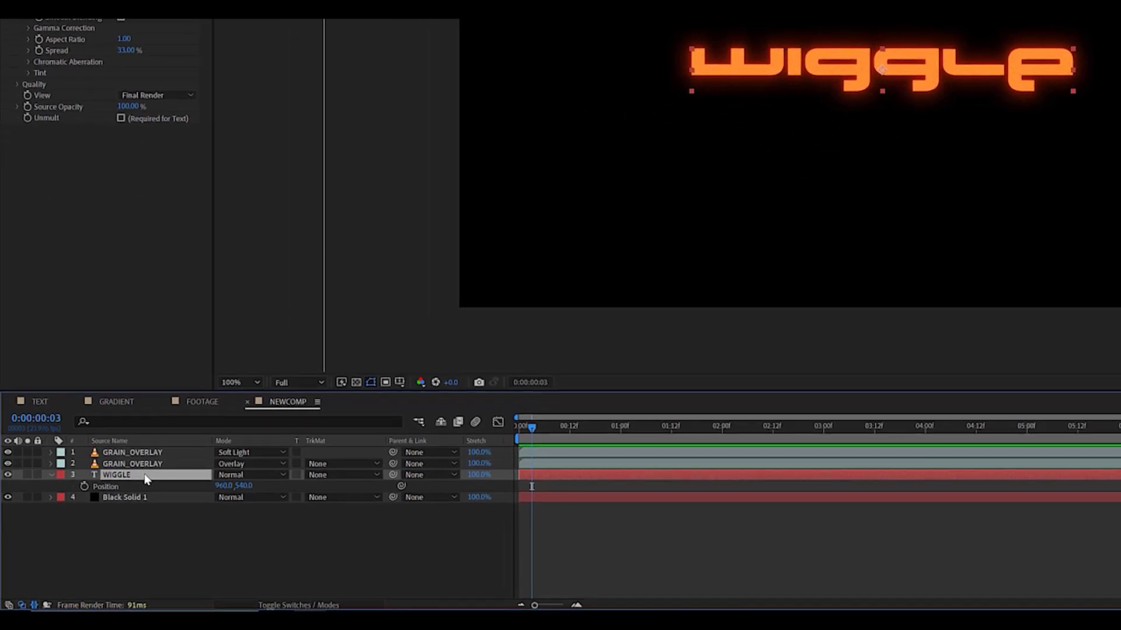
pyautogui.rightClick(116, 487)
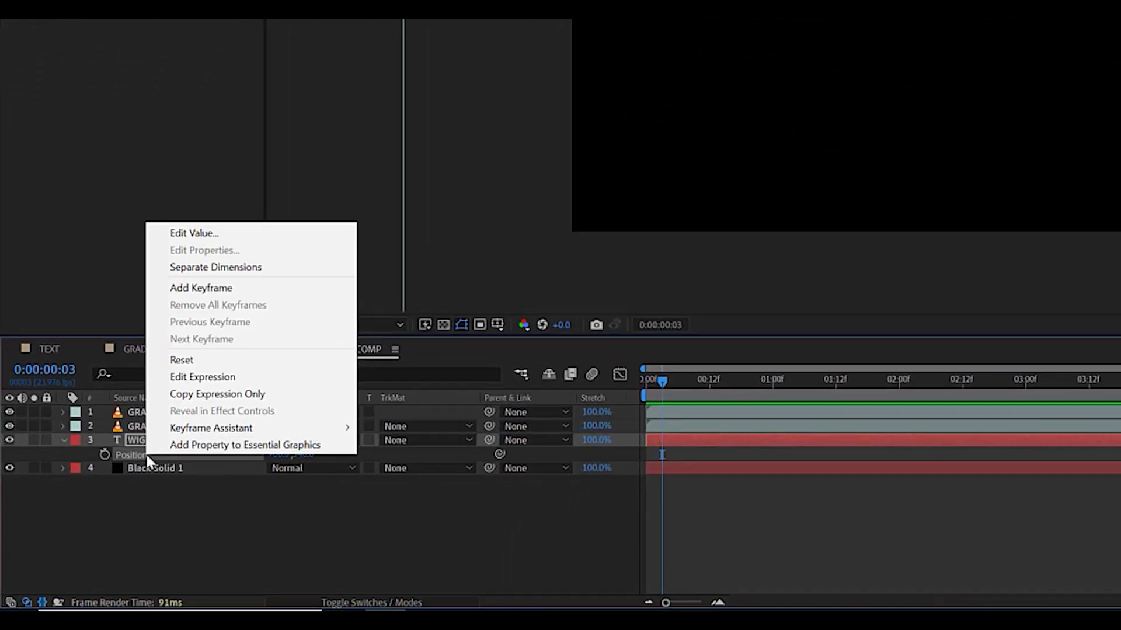
pyautogui.click(222, 268)
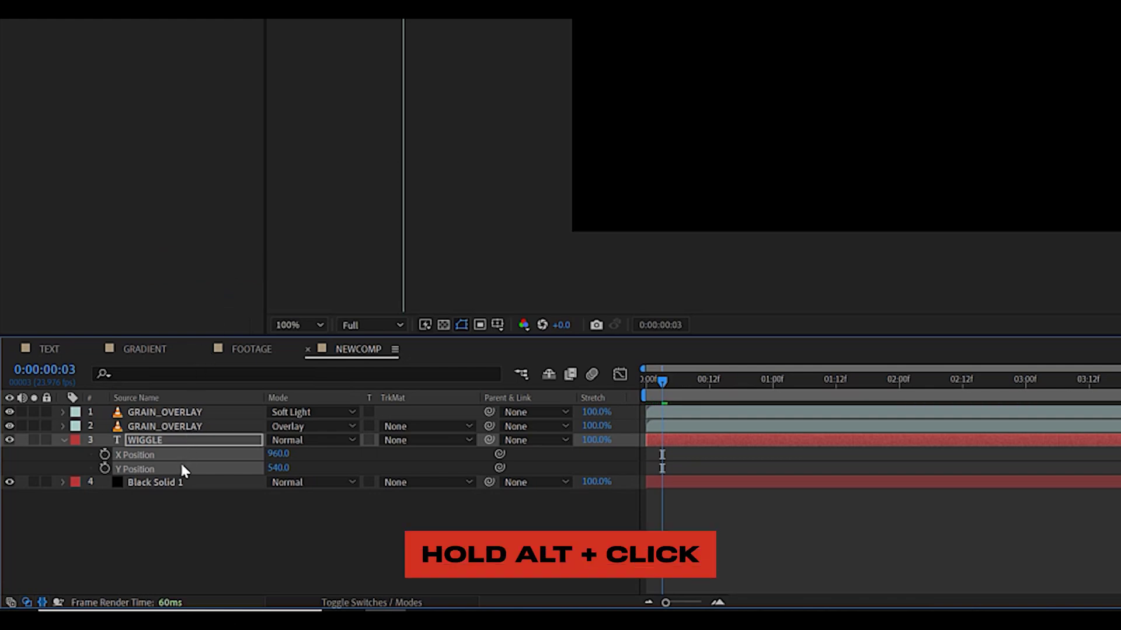
pyautogui.click(350, 462)
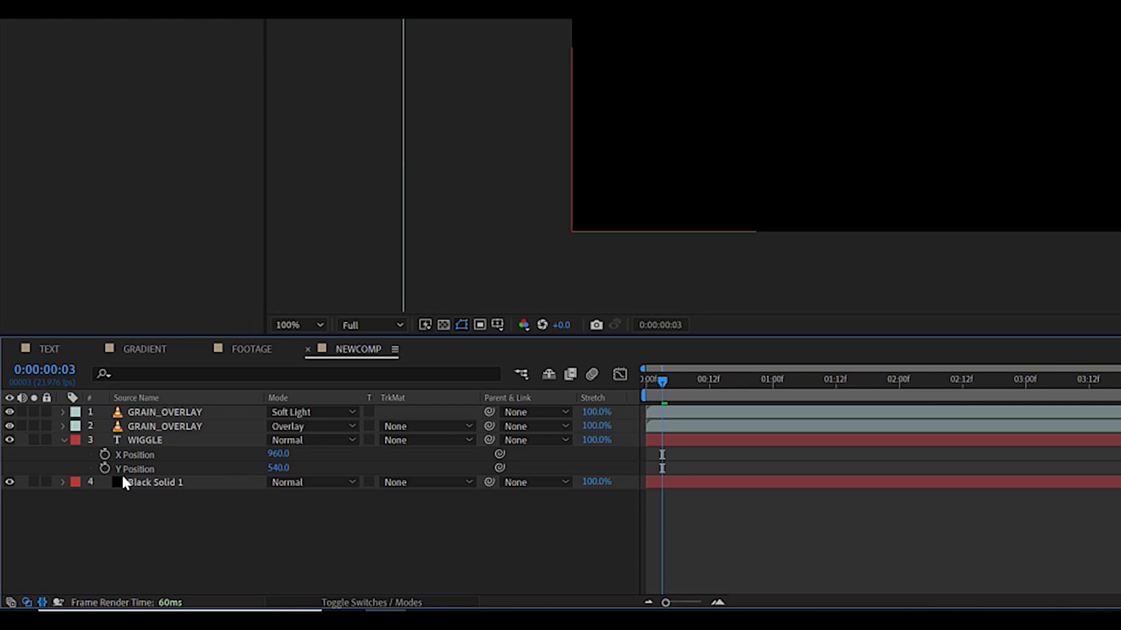
# Step: Add a wiggle(10,3) expression to the WIGGLE title's Y Position
pyautogui.keyDown('alt'); pyautogui.click(104, 469); pyautogui.keyUp('alt')
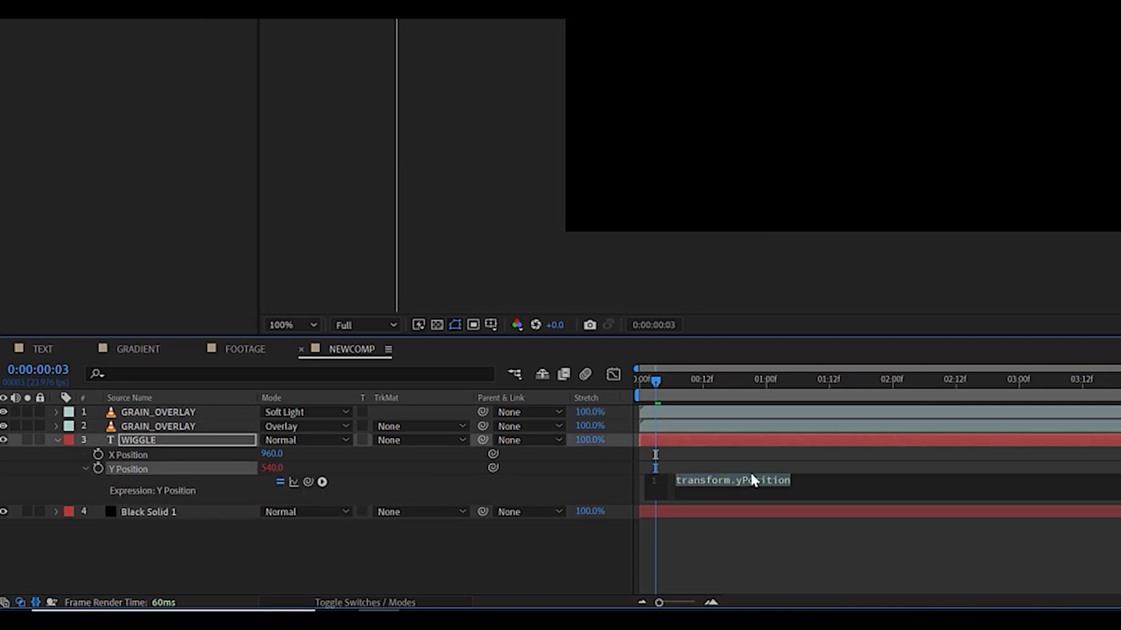
pyautogui.write('wiggle')
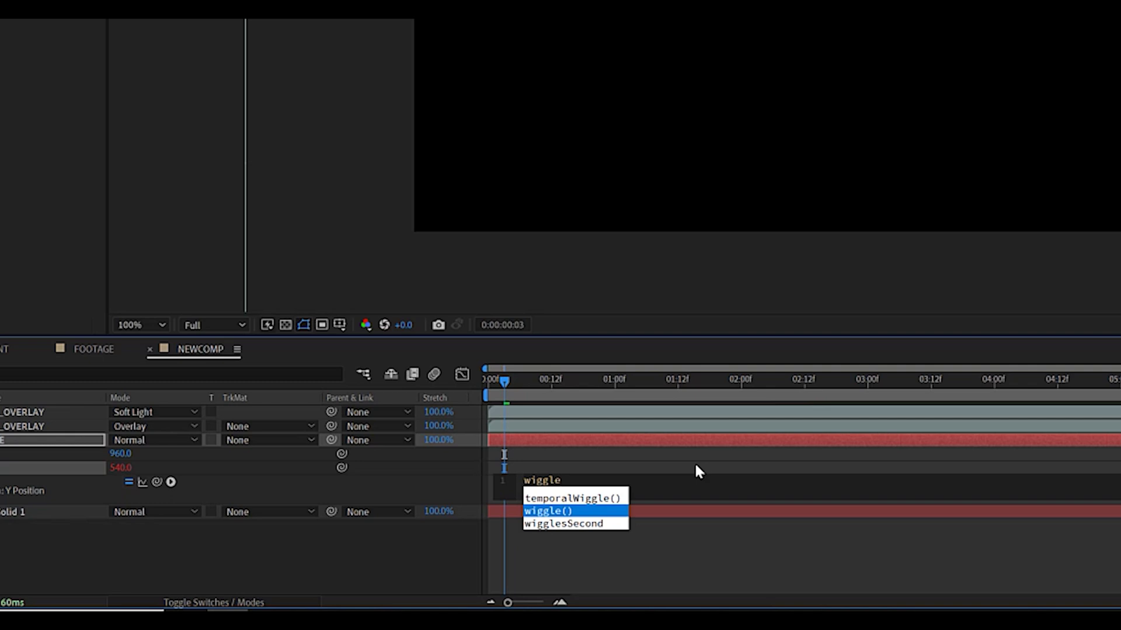
pyautogui.press('Return')
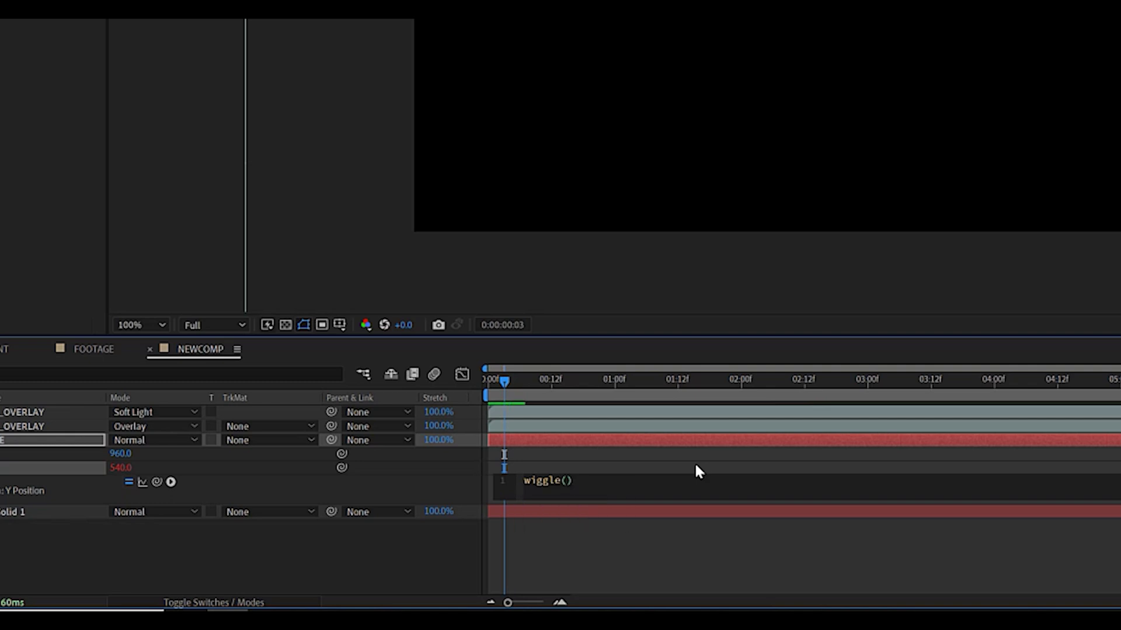
pyautogui.write('10,')
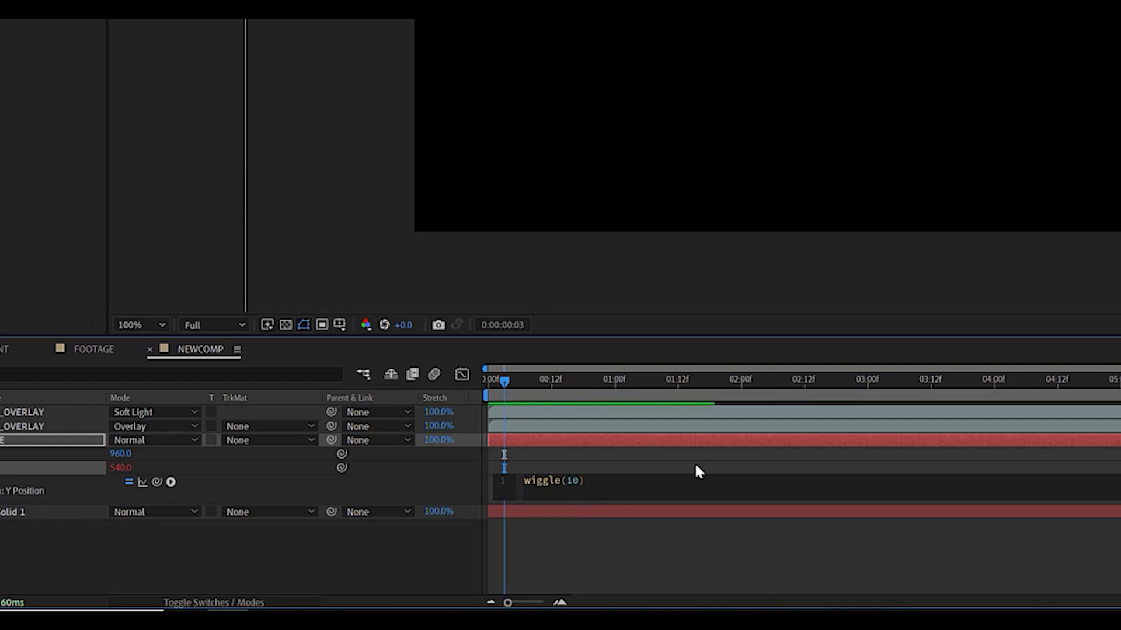
pyautogui.write('3')
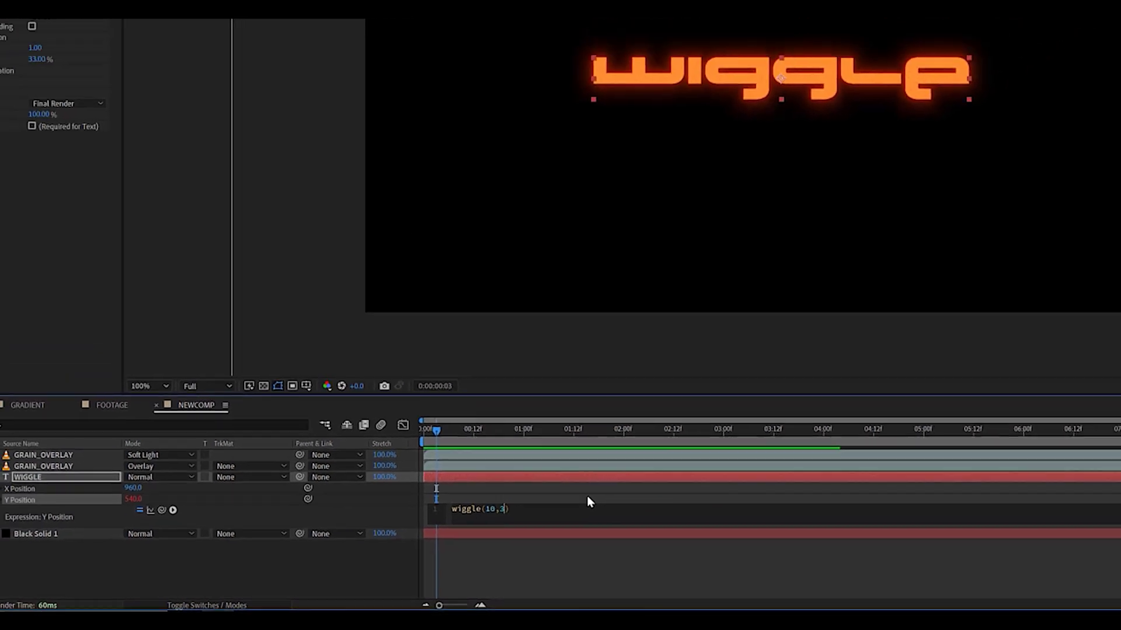
pyautogui.click(587, 502)
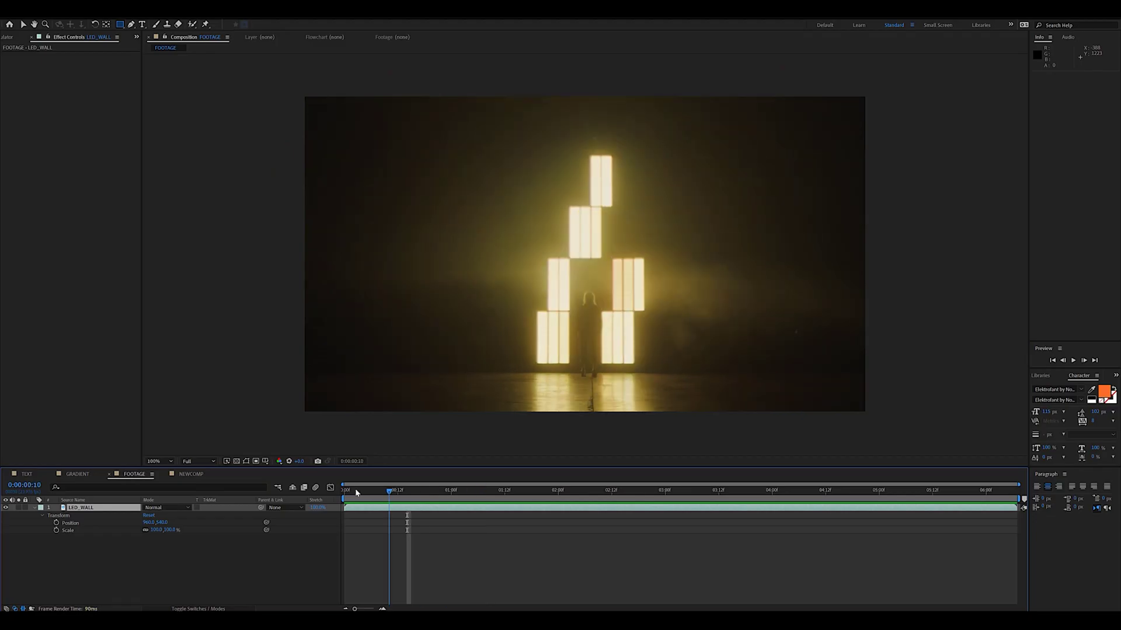
# Step: At 0:00:00:10, give the LED_WALL clip's Position a wiggle(1,10) expression
pyautogui.click(390, 491)
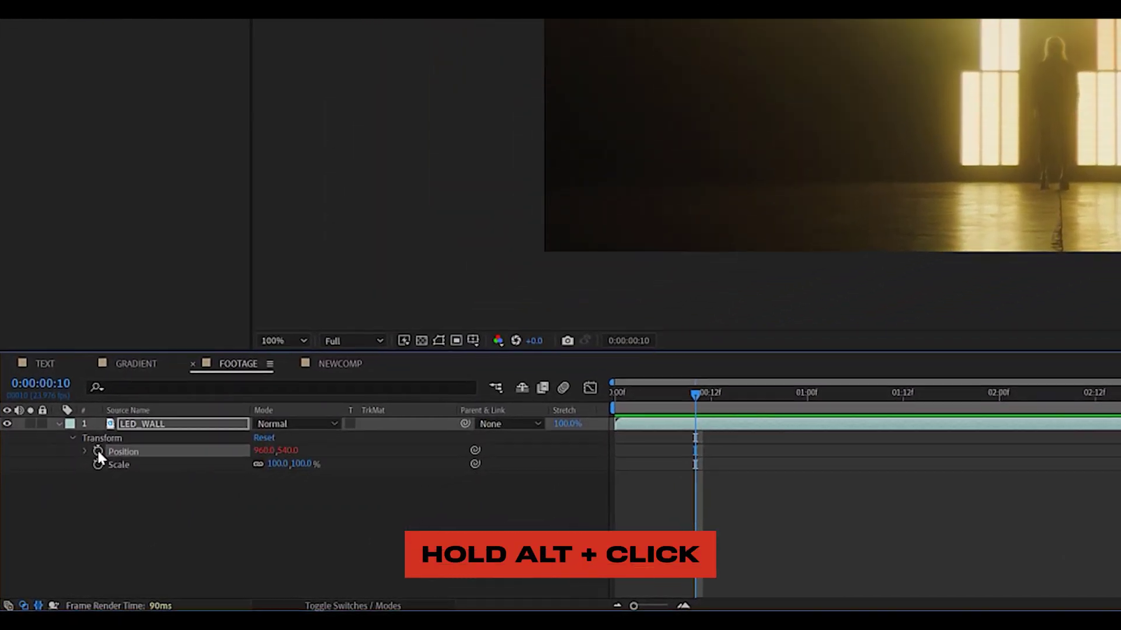
pyautogui.keyDown('alt'); pyautogui.click(78, 487); pyautogui.keyUp('alt')
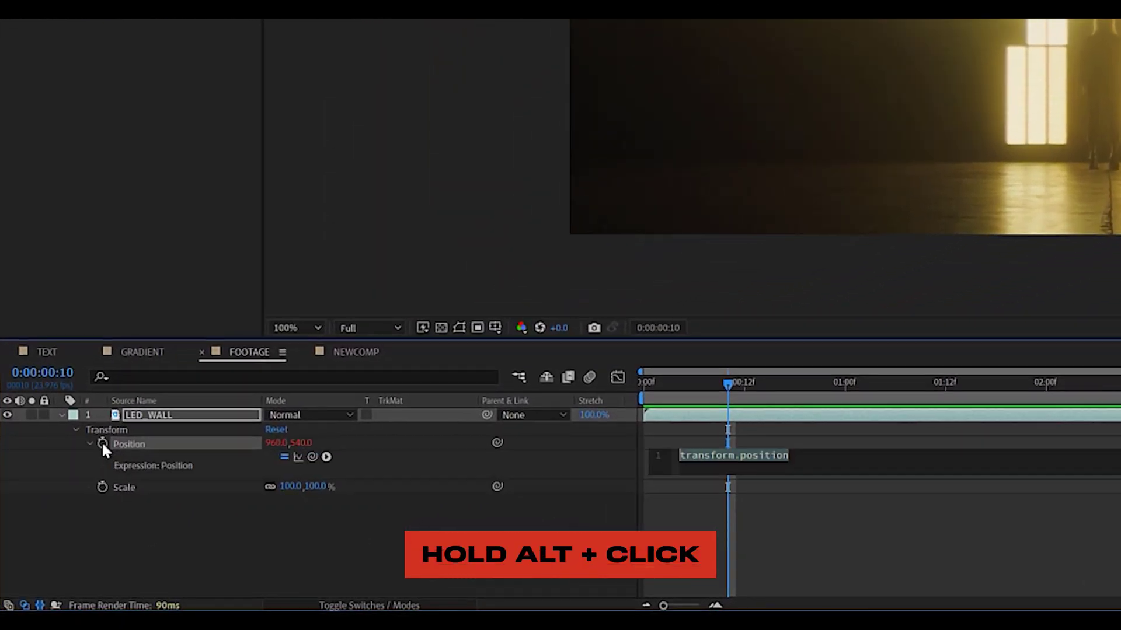
pyautogui.write('wiggle(')
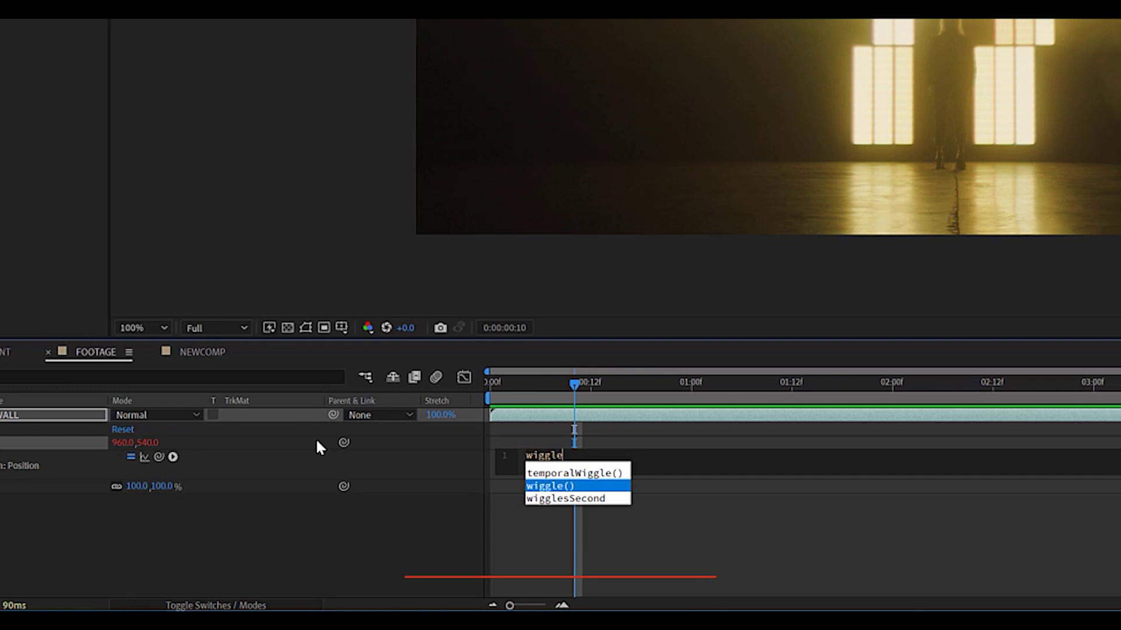
pyautogui.press('Return')
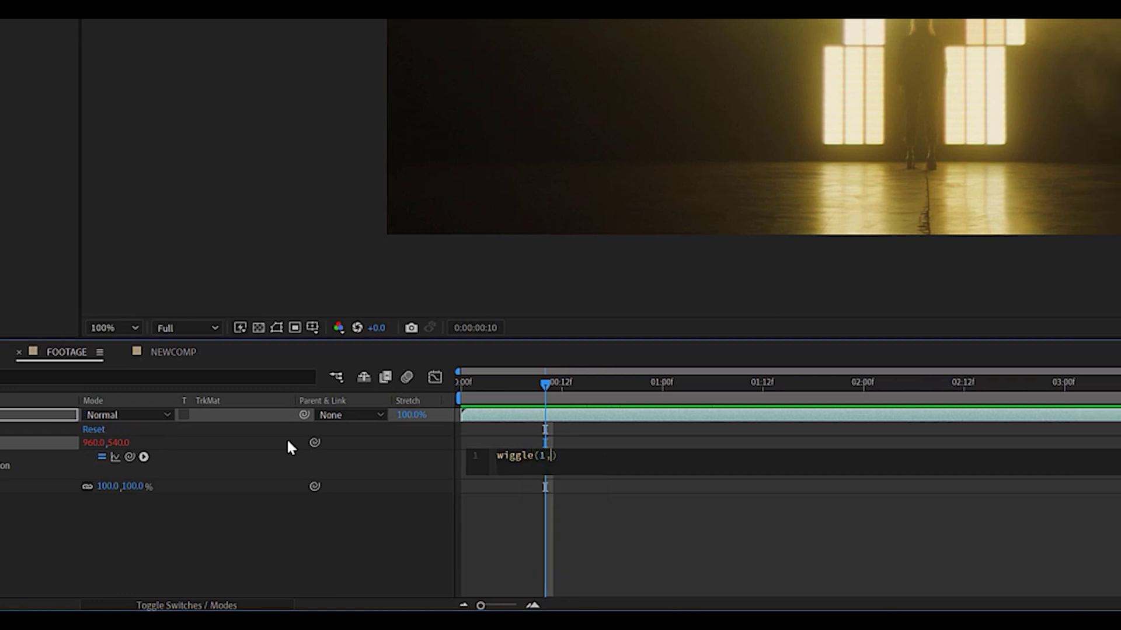
pyautogui.click(288, 442)
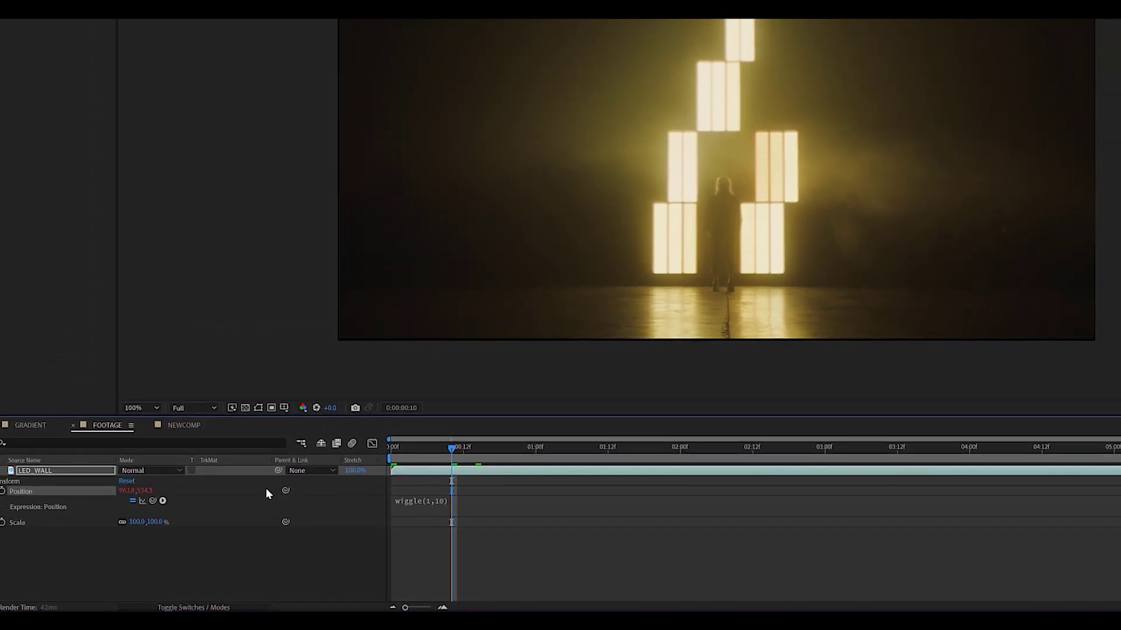
pyautogui.press('space')
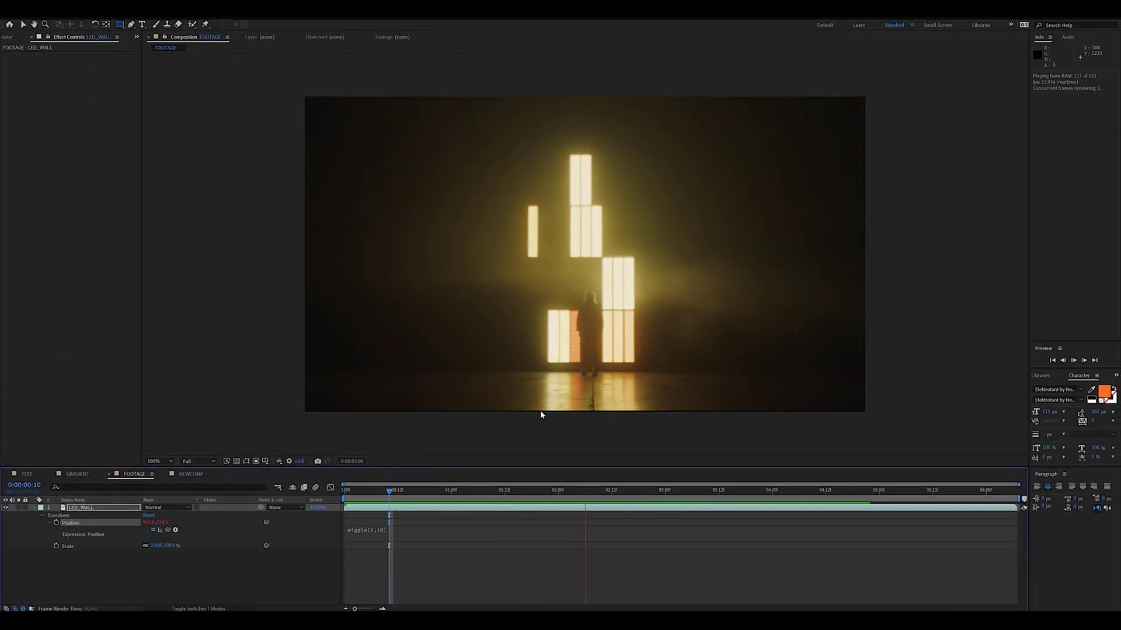
pyautogui.press('space')
pyautogui.scroll(2, 553, 399)
pyautogui.scroll(-3, 549, 399)
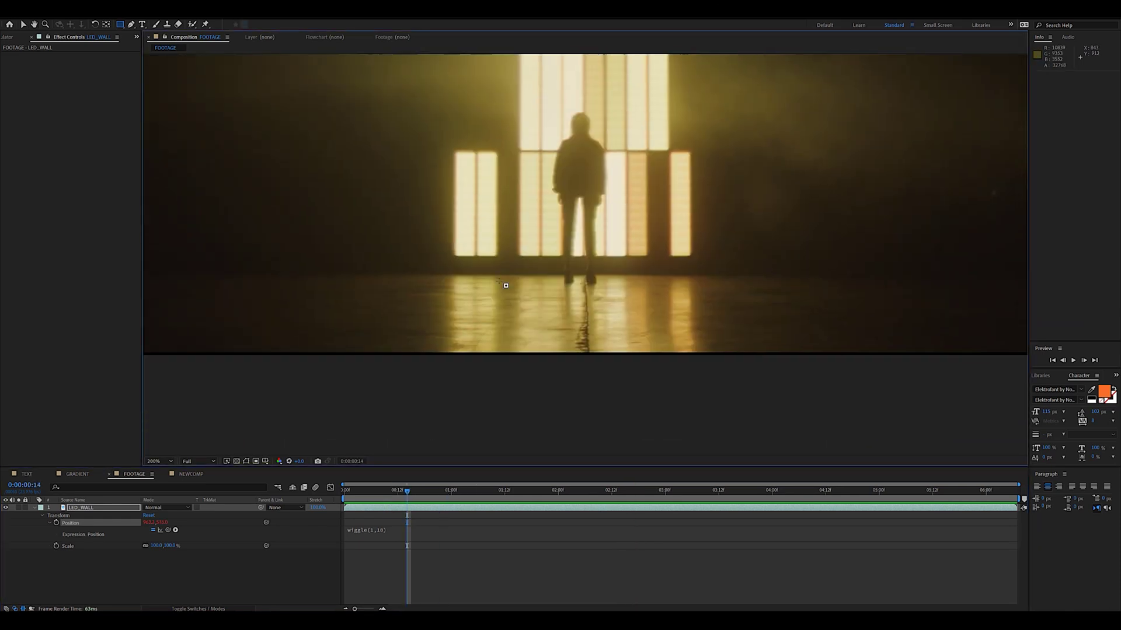
pyautogui.scroll(5, 494, 395)
pyautogui.moveTo(488, 391); pyautogui.dragTo(524, 281)
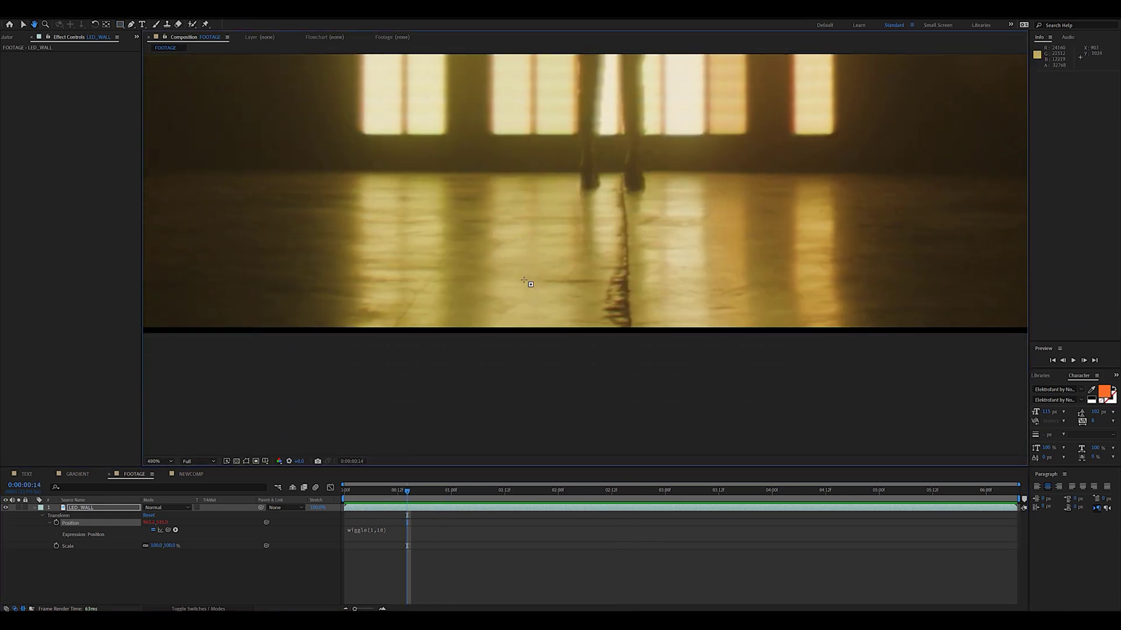
pyautogui.scroll(-4, 523, 335)
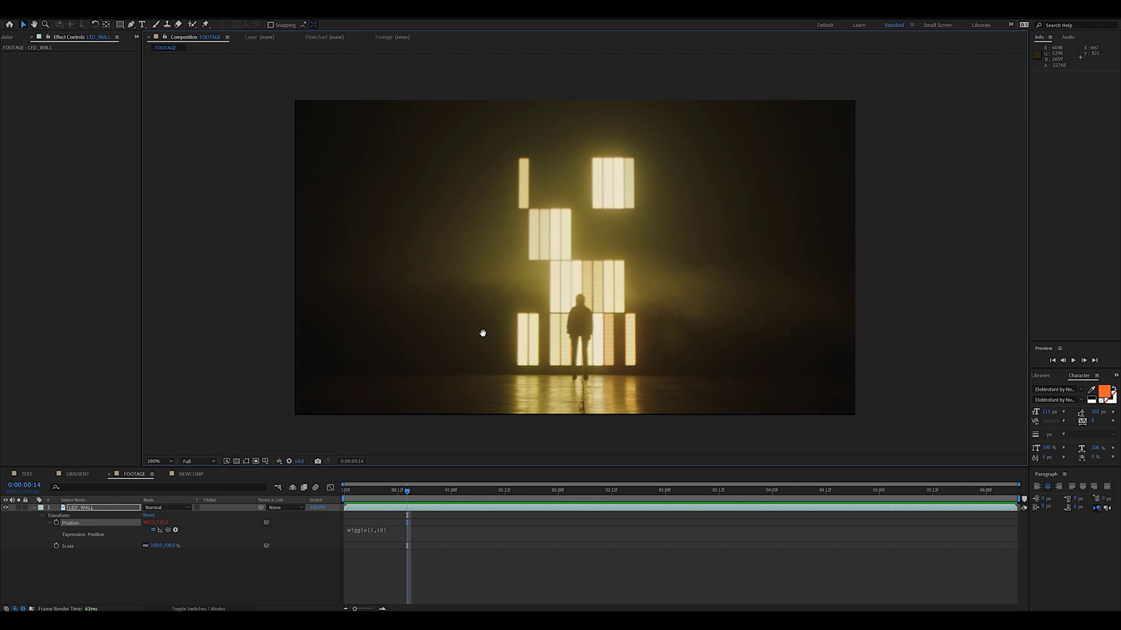
pyautogui.click(117, 509)
# Step: Add CC RepeTile to LED_WALL (Unfold tiling, edges expanded 940/911/571/615) and preview
pyautogui.click(88, 9)
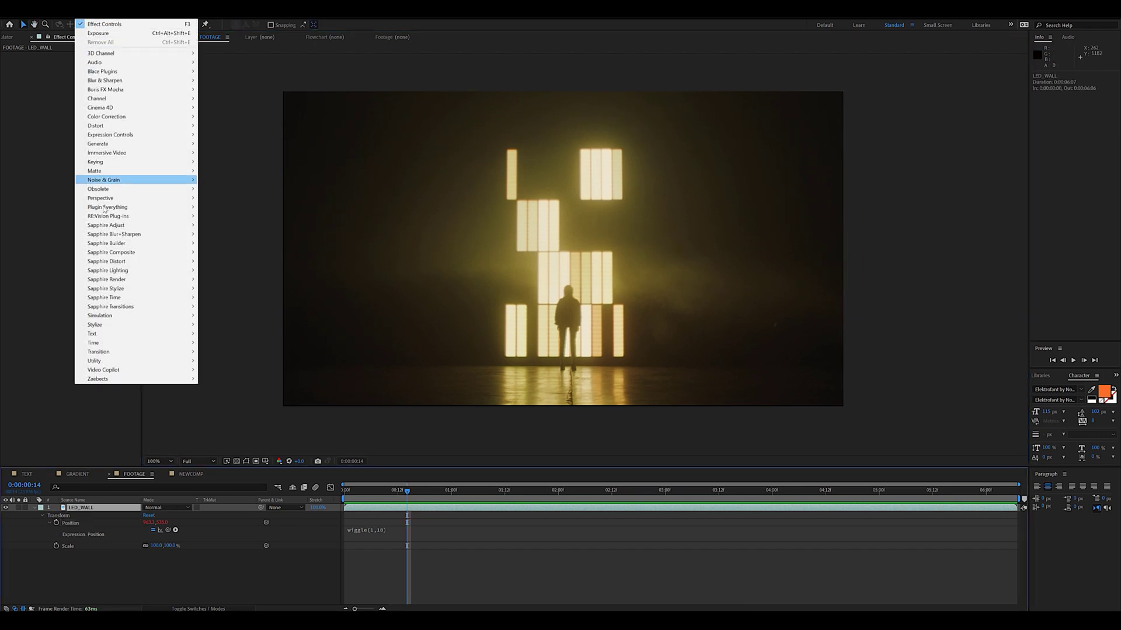
pyautogui.moveTo(108, 328)
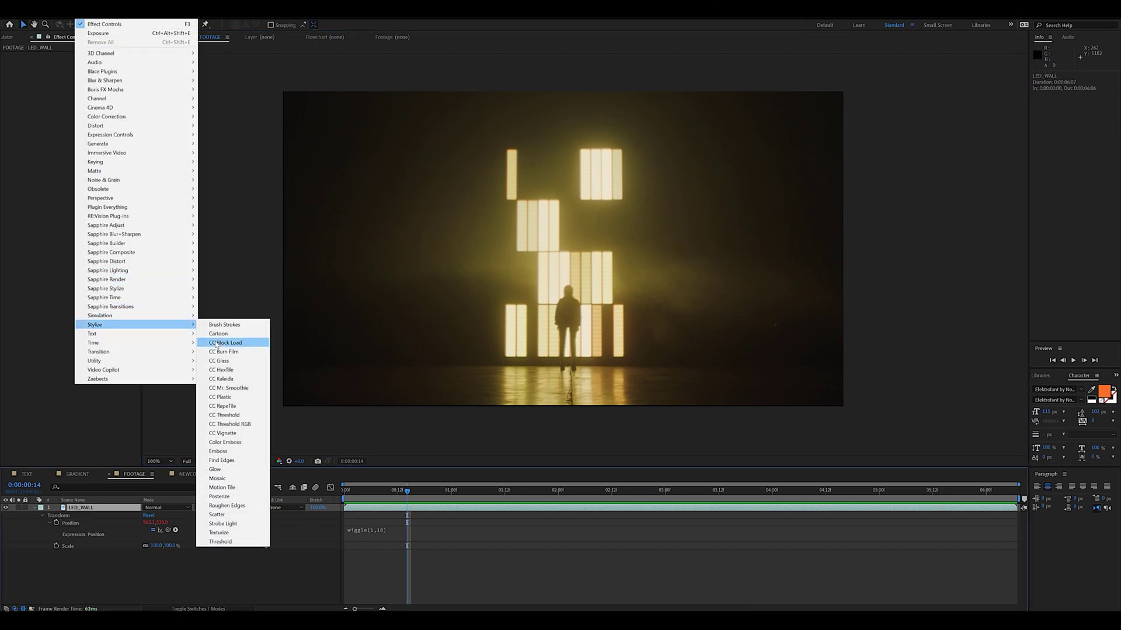
pyautogui.click(248, 408)
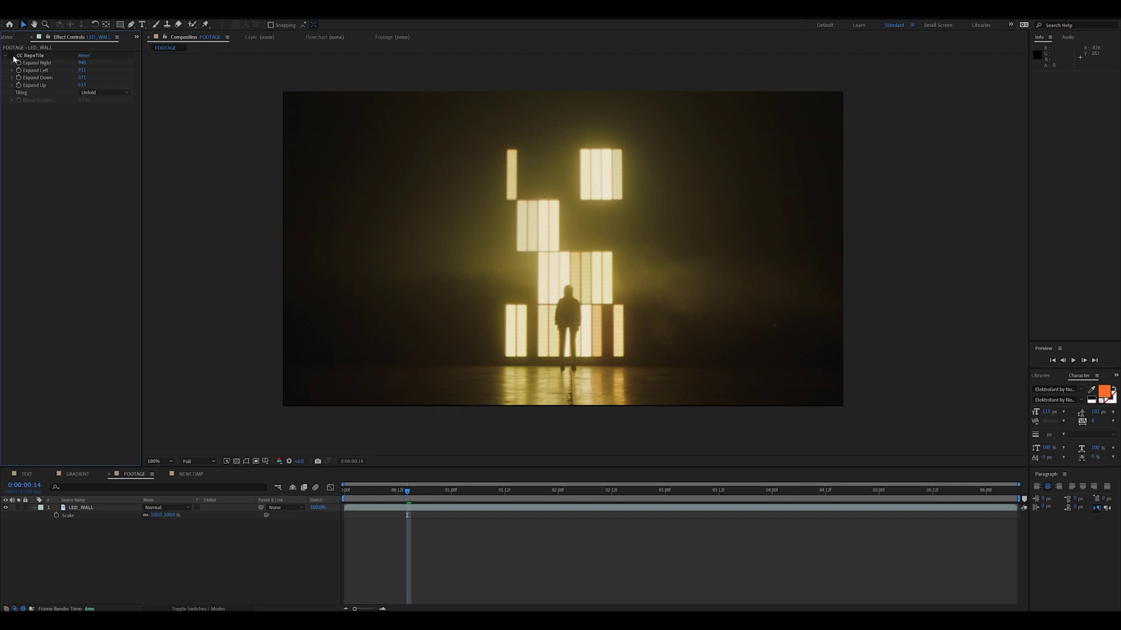
pyautogui.click(186, 543)
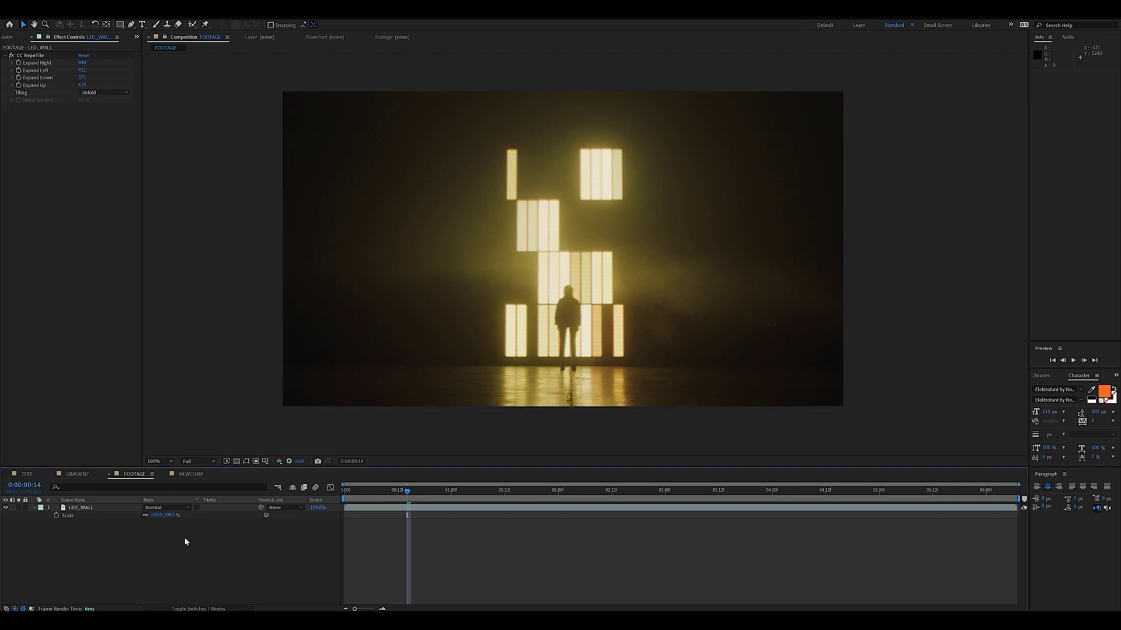
pyautogui.press('space')
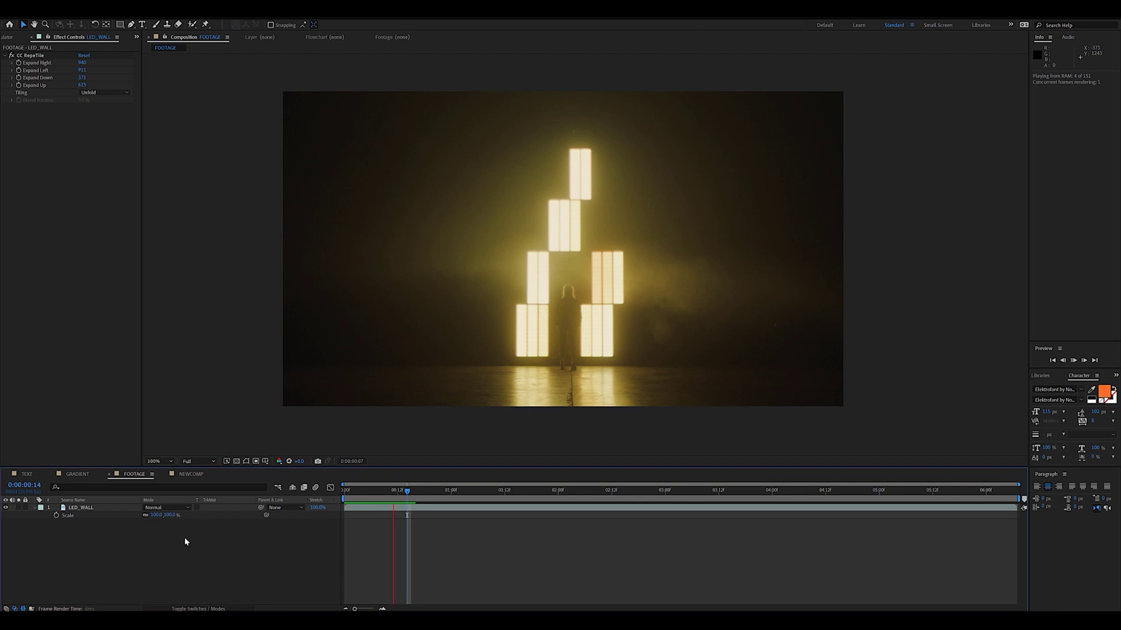